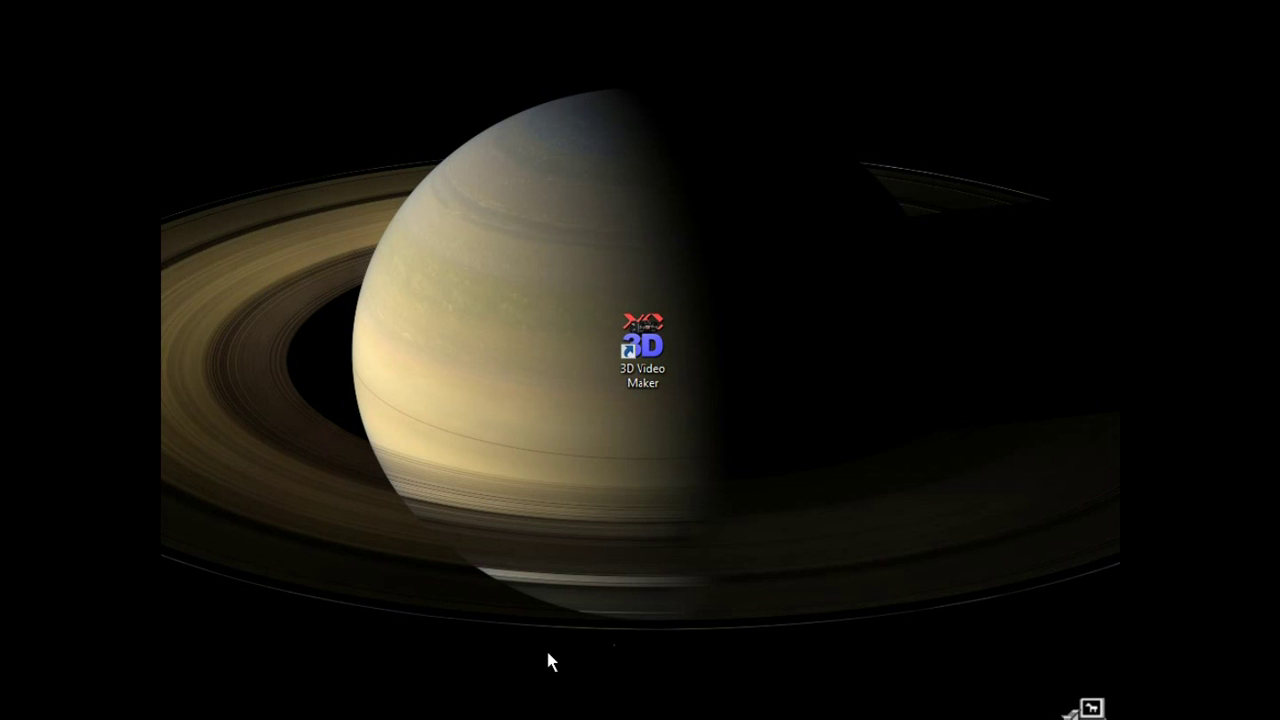
Launch Tachyon 3D Video Maker from its desktop icon.
double_click(650, 362)
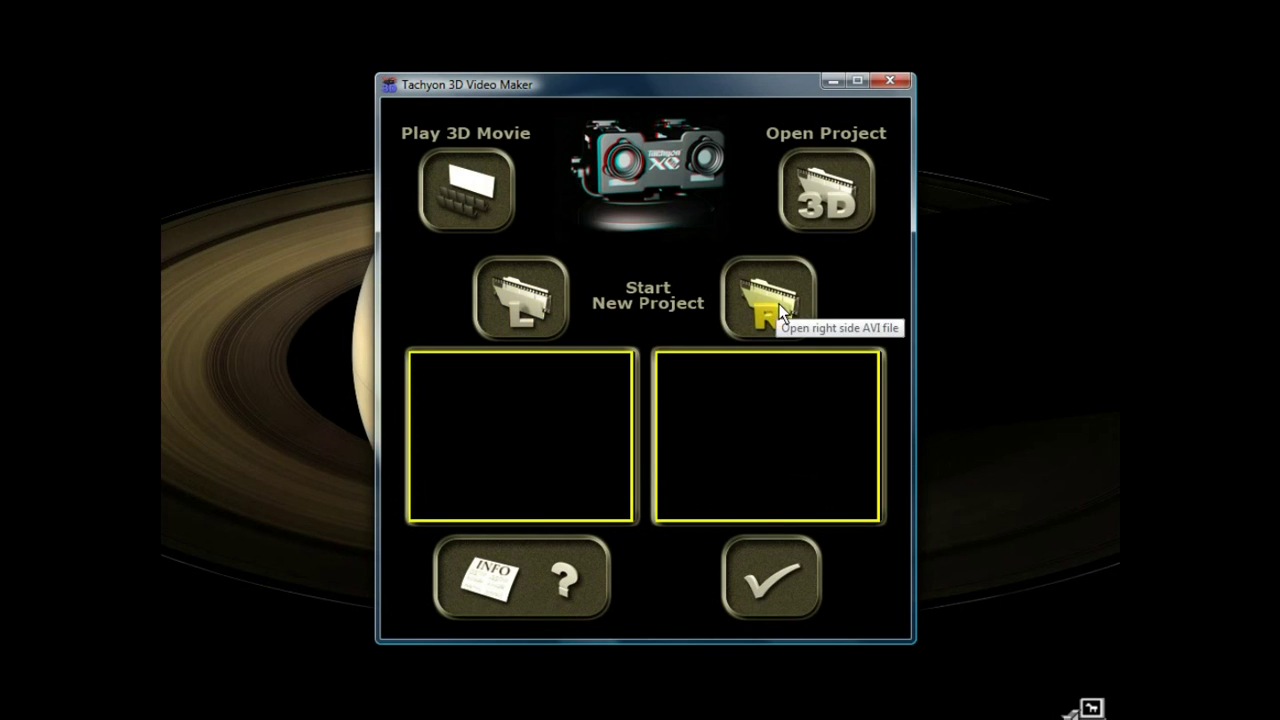
Load the Tutorial Left clip as the left-eye video.
left_click(537, 318)
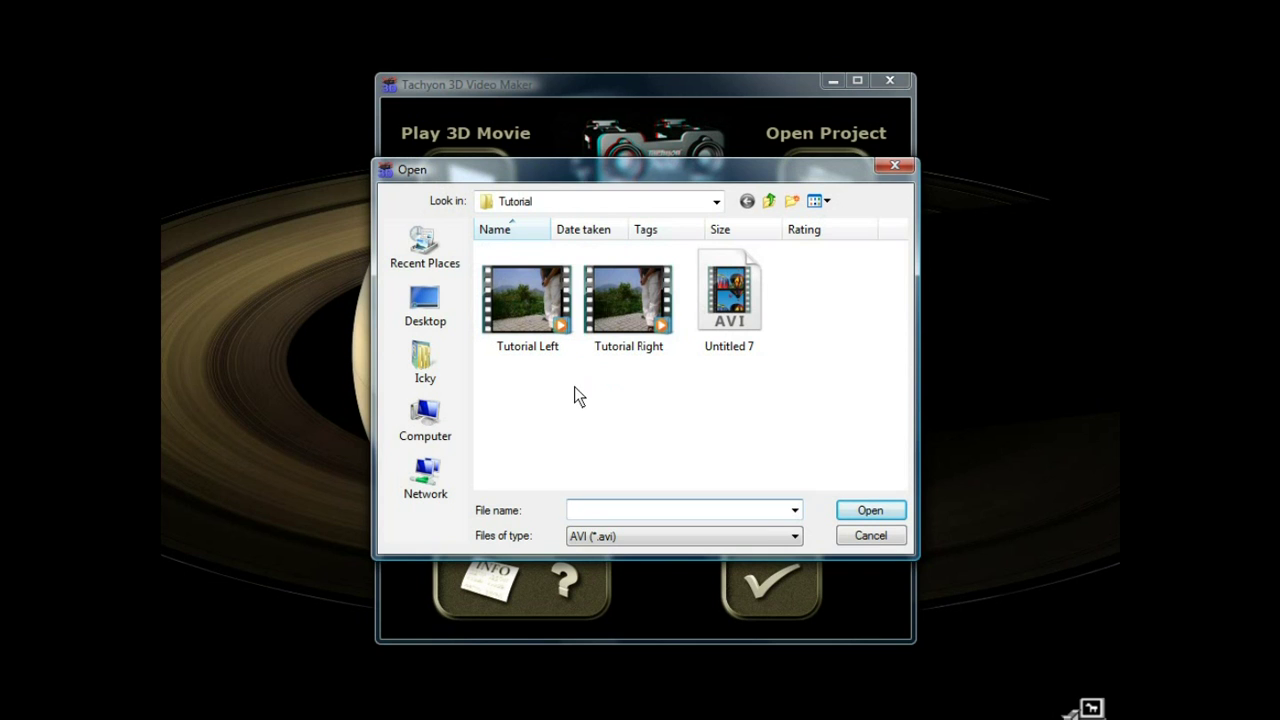
left_click(519, 321)
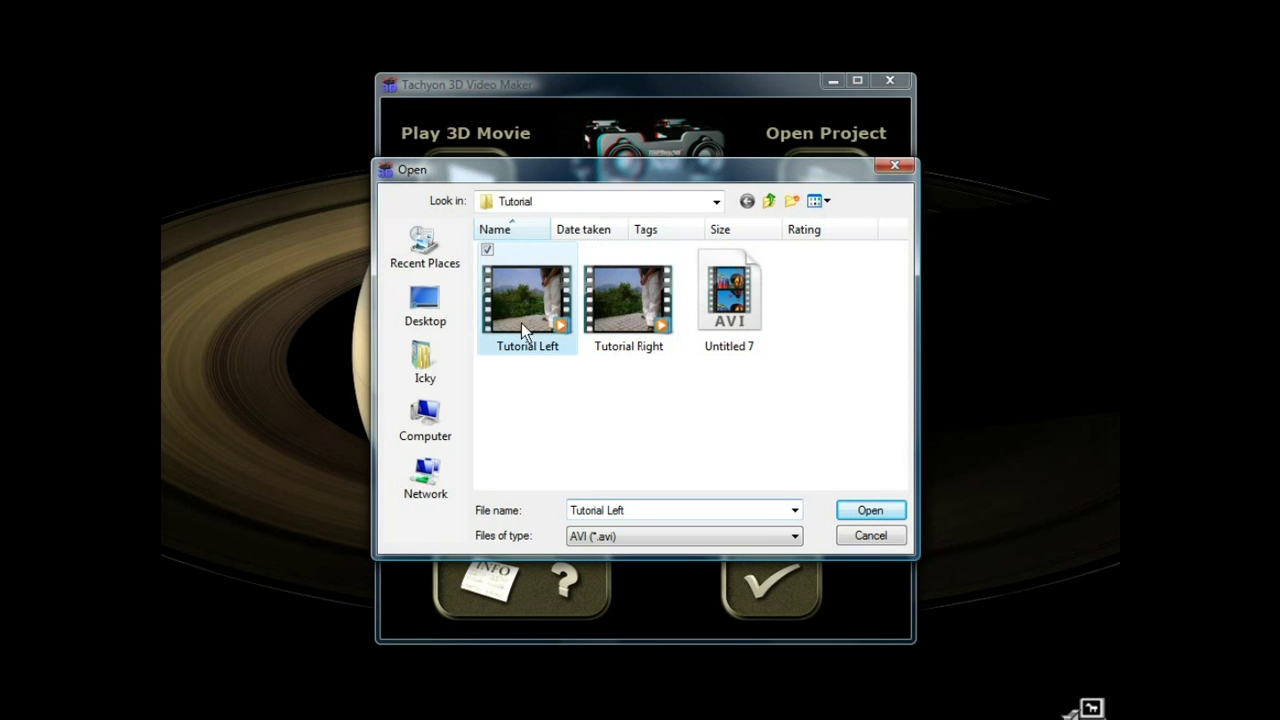
left_click(860, 510)
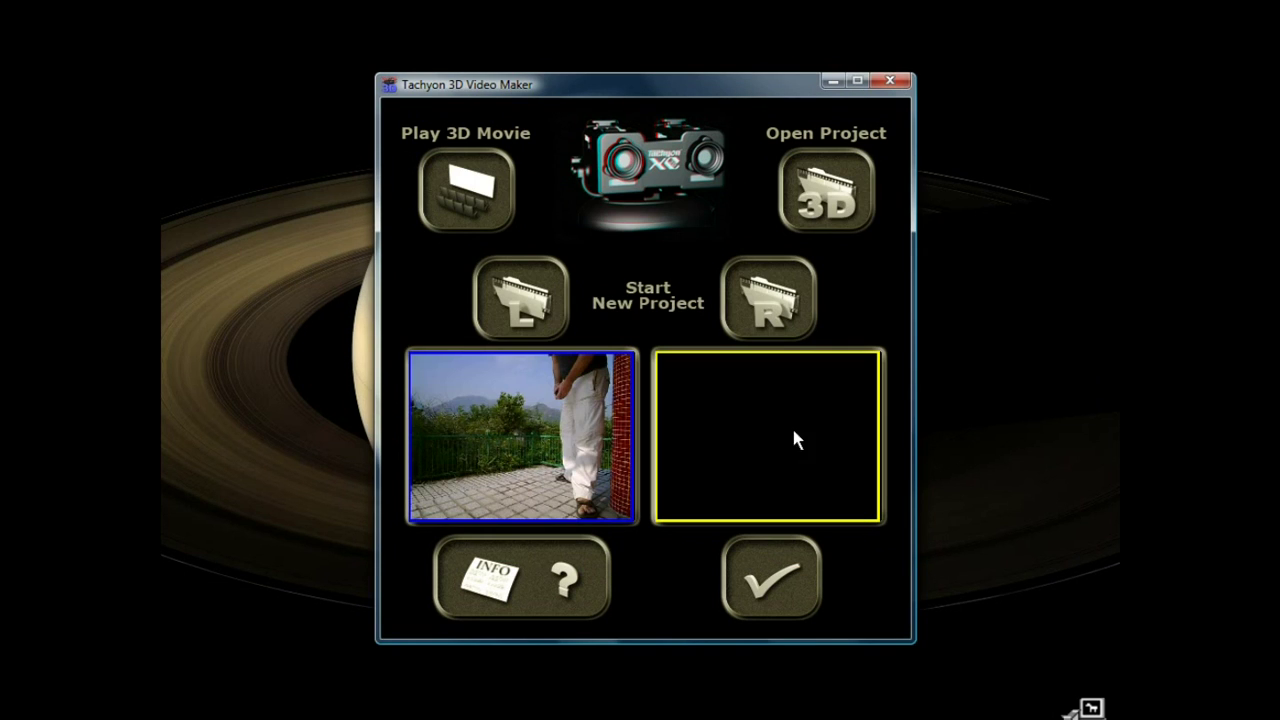
Load the Tutorial Right clip as the right-eye video.
left_click(768, 309)
left_click(633, 299)
left_click(870, 508)
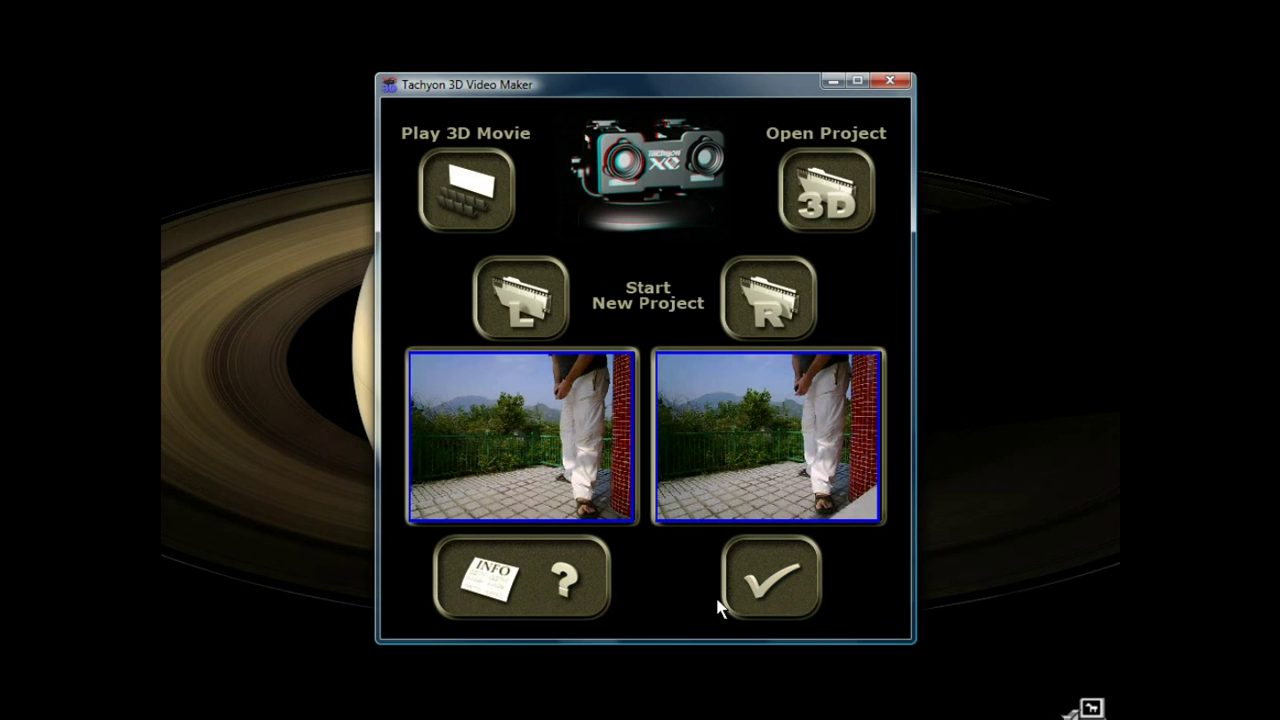
Confirm both clips, then select the left, right and combined red-cyan previews in turn.
left_click(771, 584)
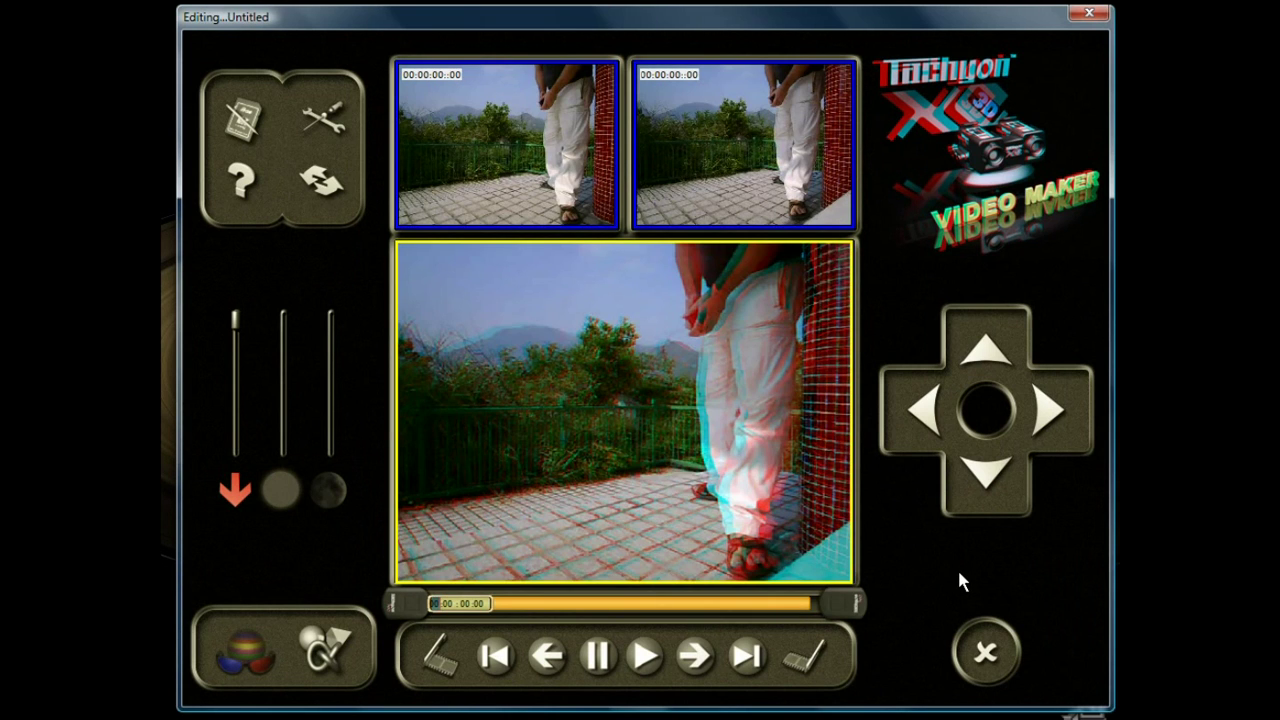
left_click(539, 166)
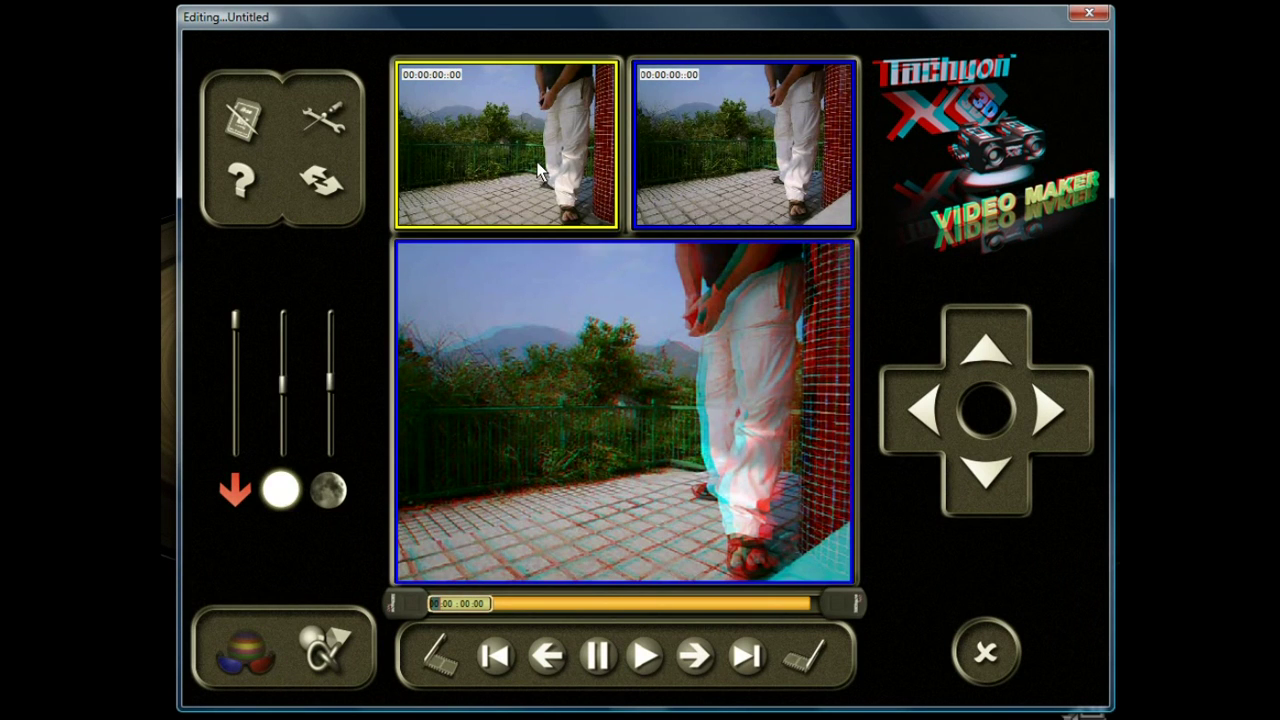
left_click(705, 155)
left_click(567, 376)
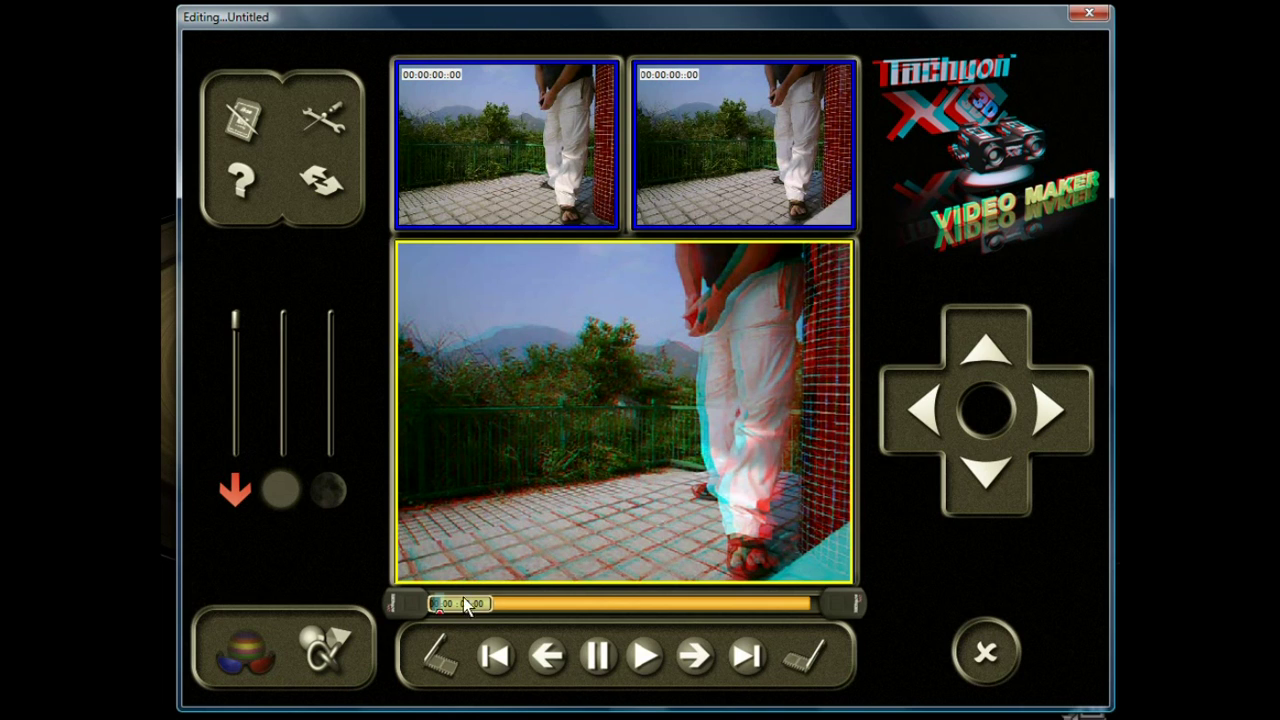
Scrub to 00:00:13:09 and advance the right clip two frames to 13:11.
left_click_drag(463, 604, 694, 622)
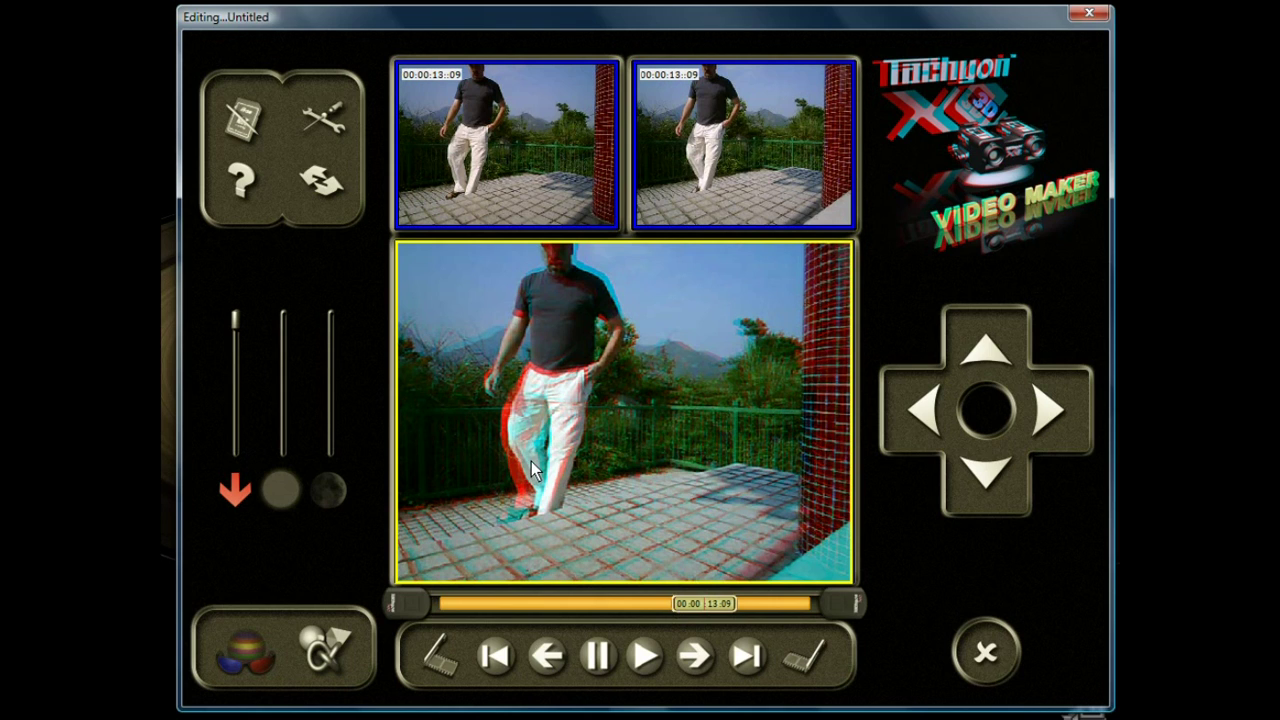
left_click(498, 177)
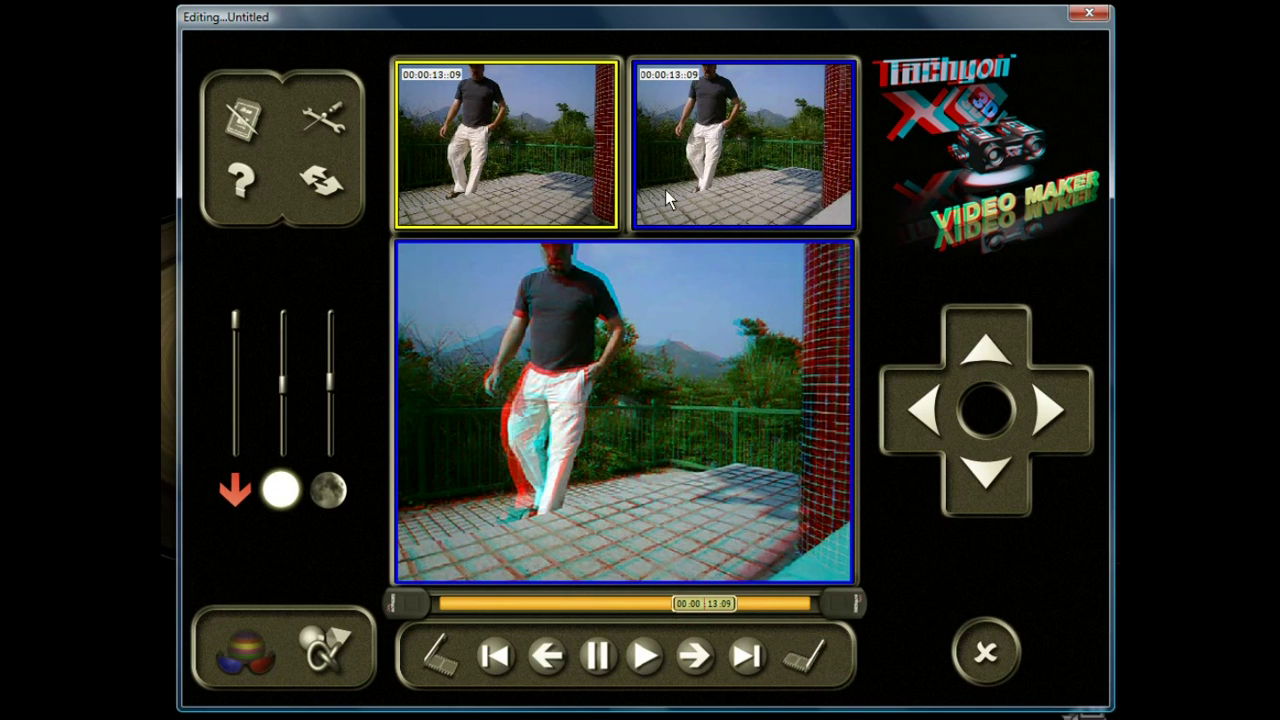
left_click(705, 190)
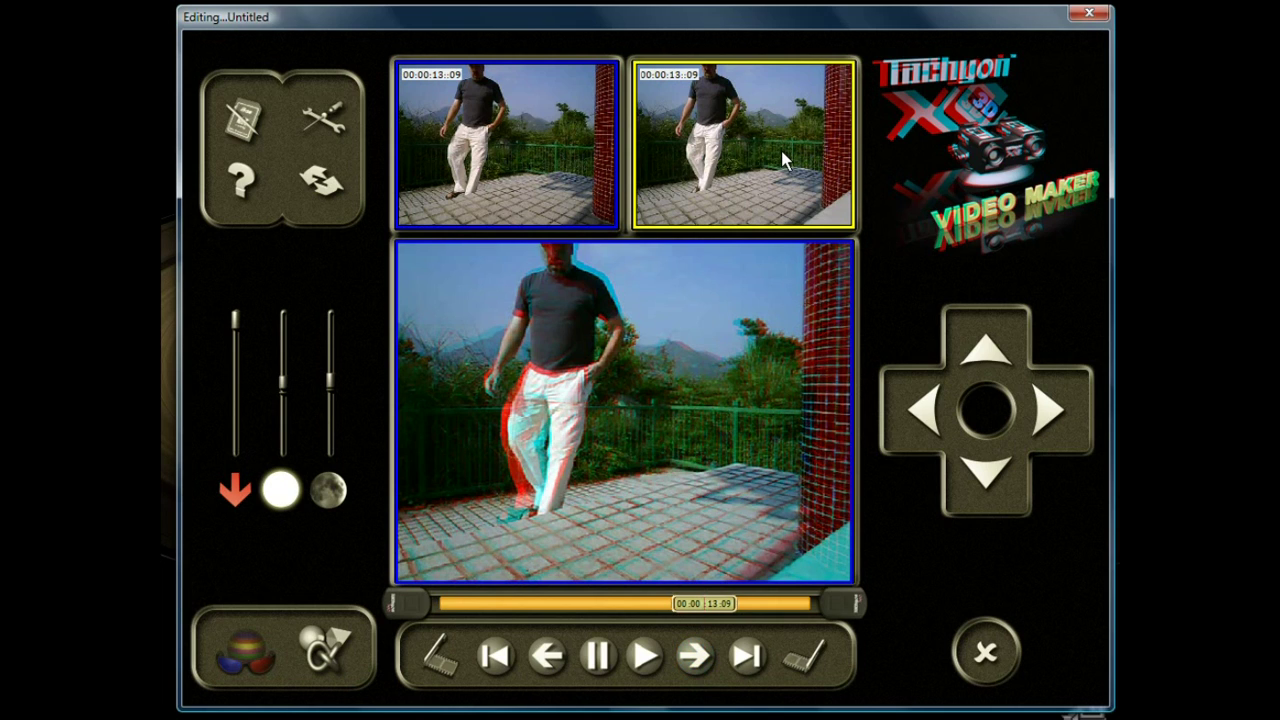
left_click(687, 662)
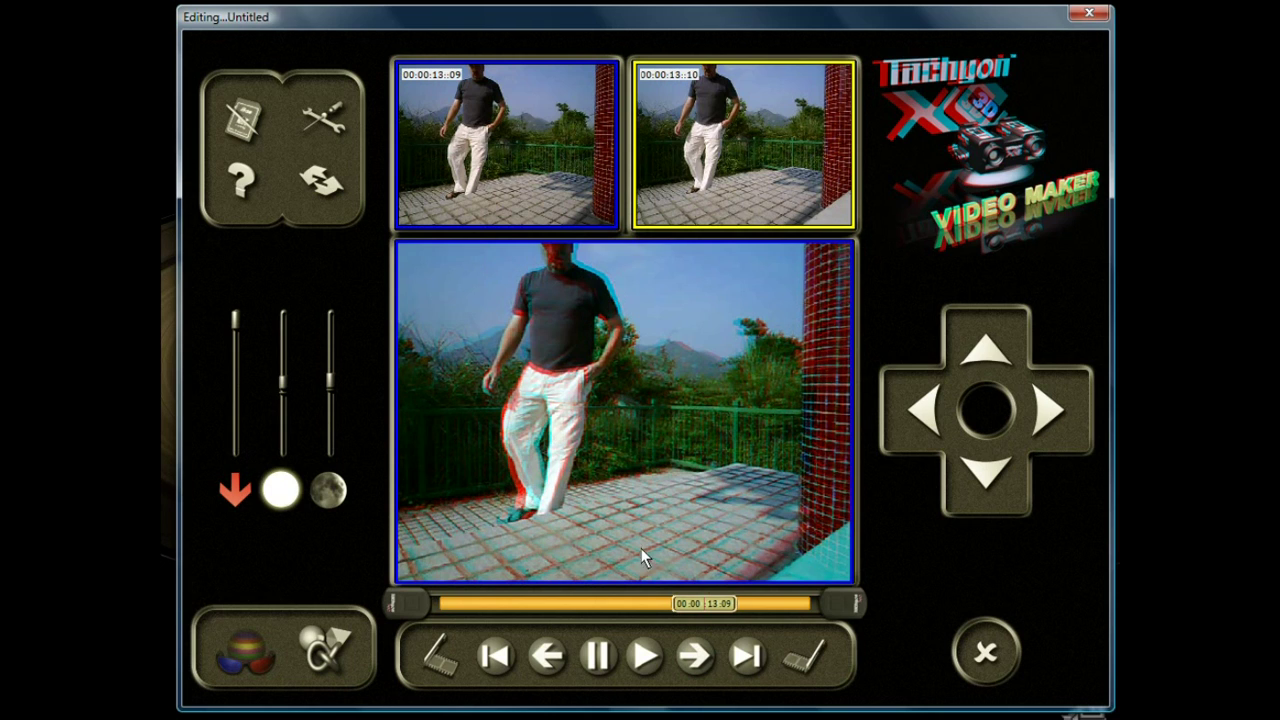
left_click(692, 659)
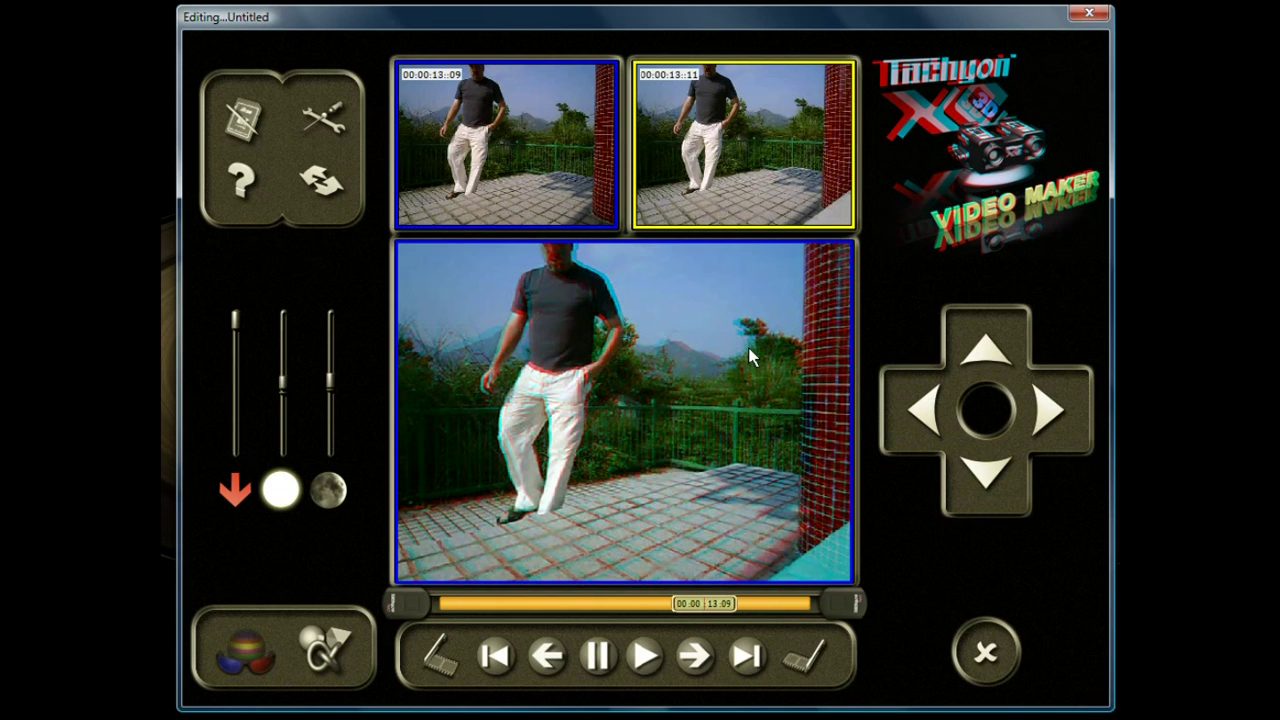
Shift the combined stereo views down six steps to align them vertically.
left_click(659, 392)
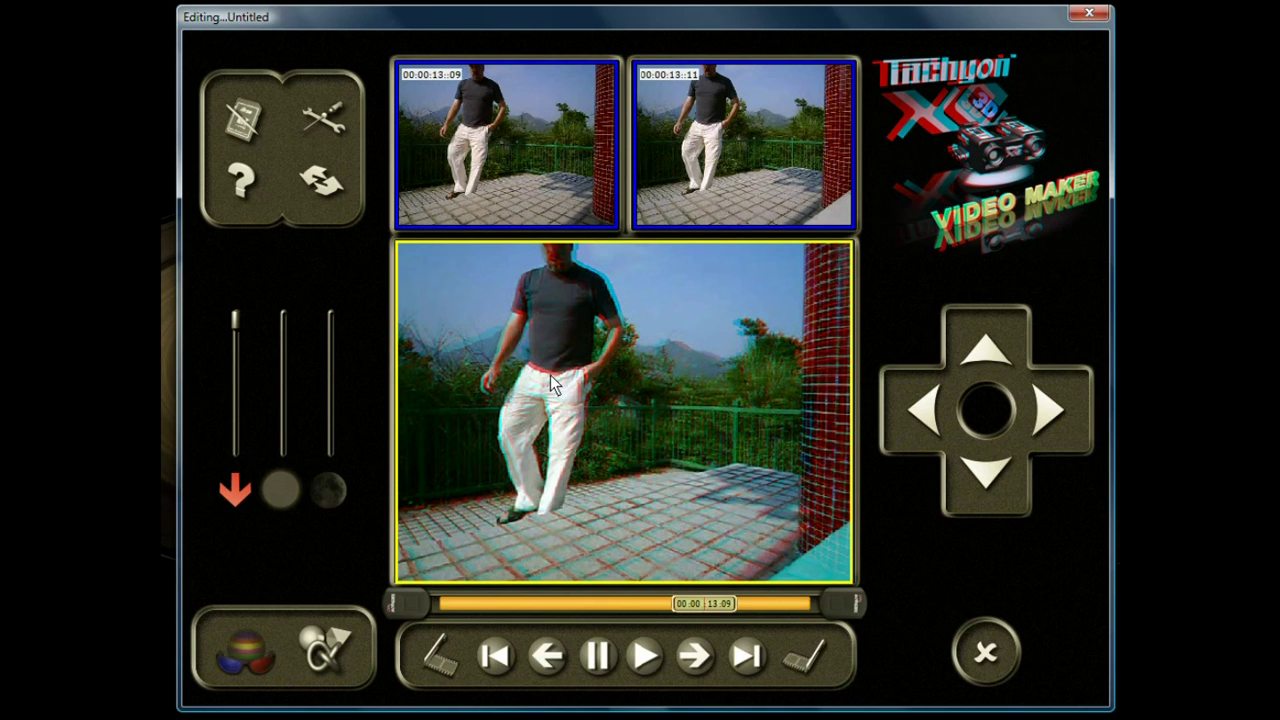
left_click(990, 472)
left_click(990, 472)
left_click(990, 472)
left_click(990, 476)
left_click(990, 476)
left_click(989, 478)
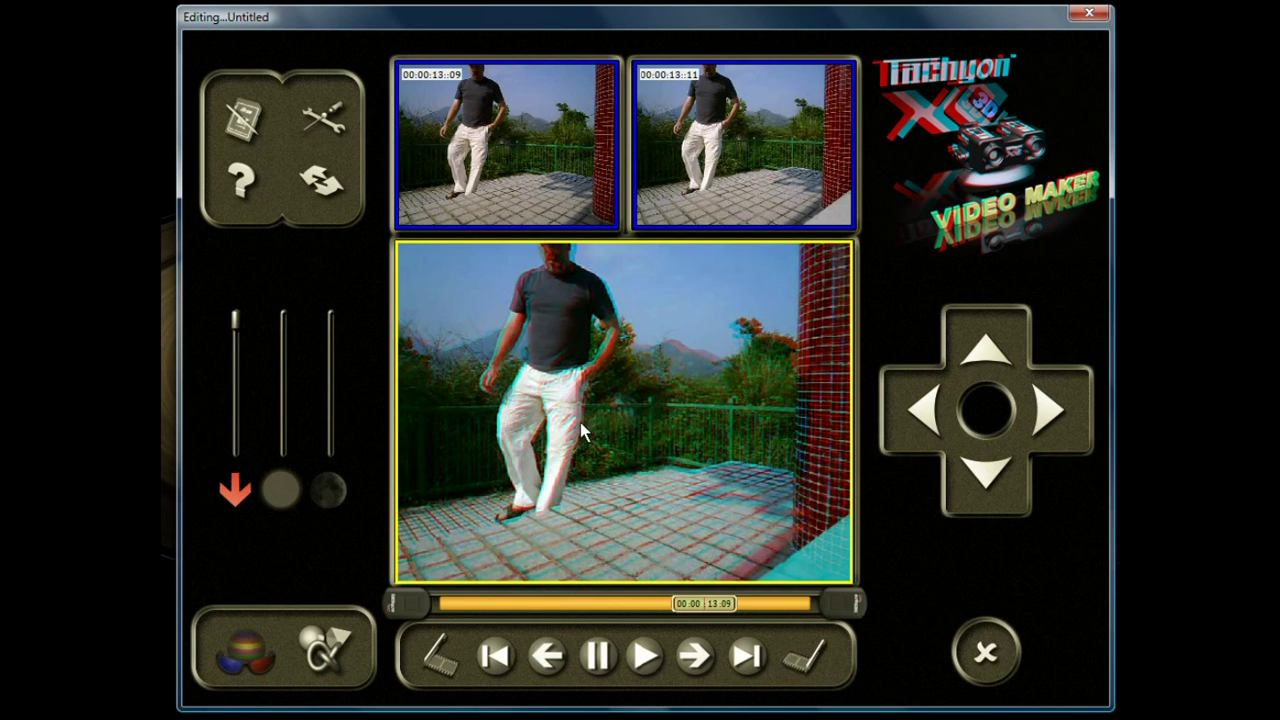
Nudge the stereo views right three steps to adjust horizontal depth.
left_click(1049, 414)
left_click(1056, 420)
left_click(1056, 420)
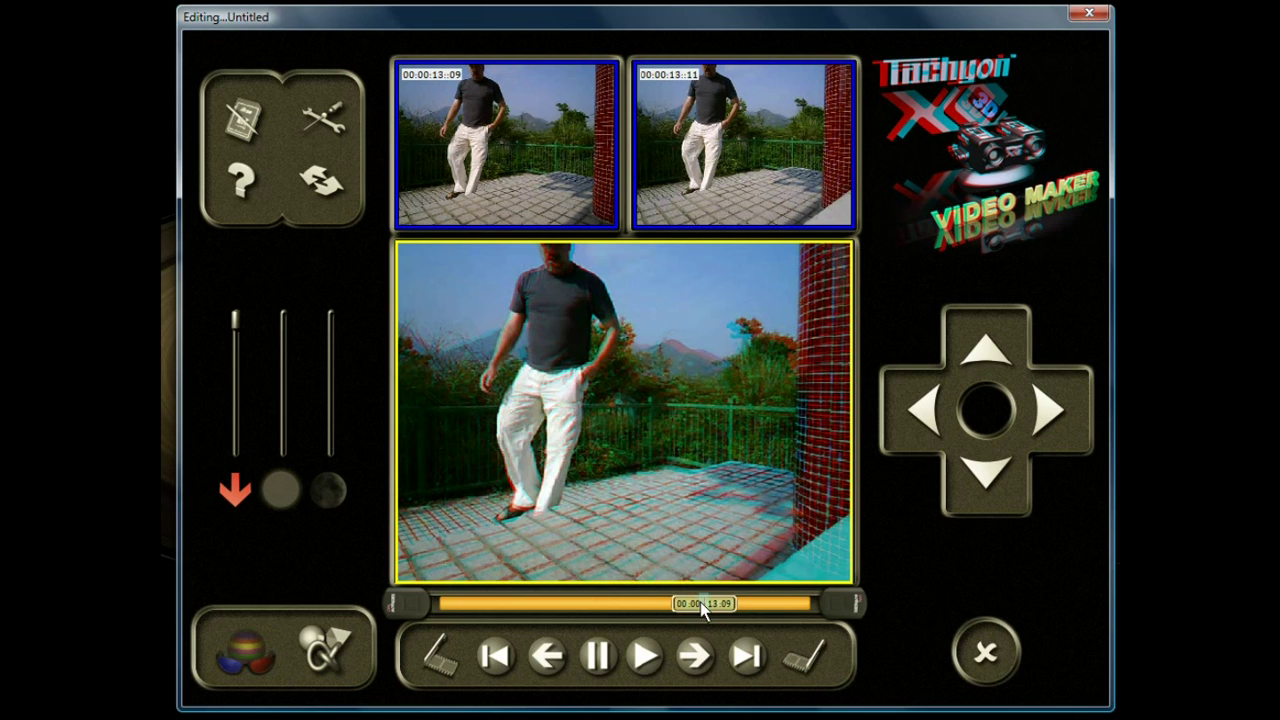
Mark 15:16 as the end point and 00:00:02:00 as the start point.
left_click_drag(705, 601, 748, 604)
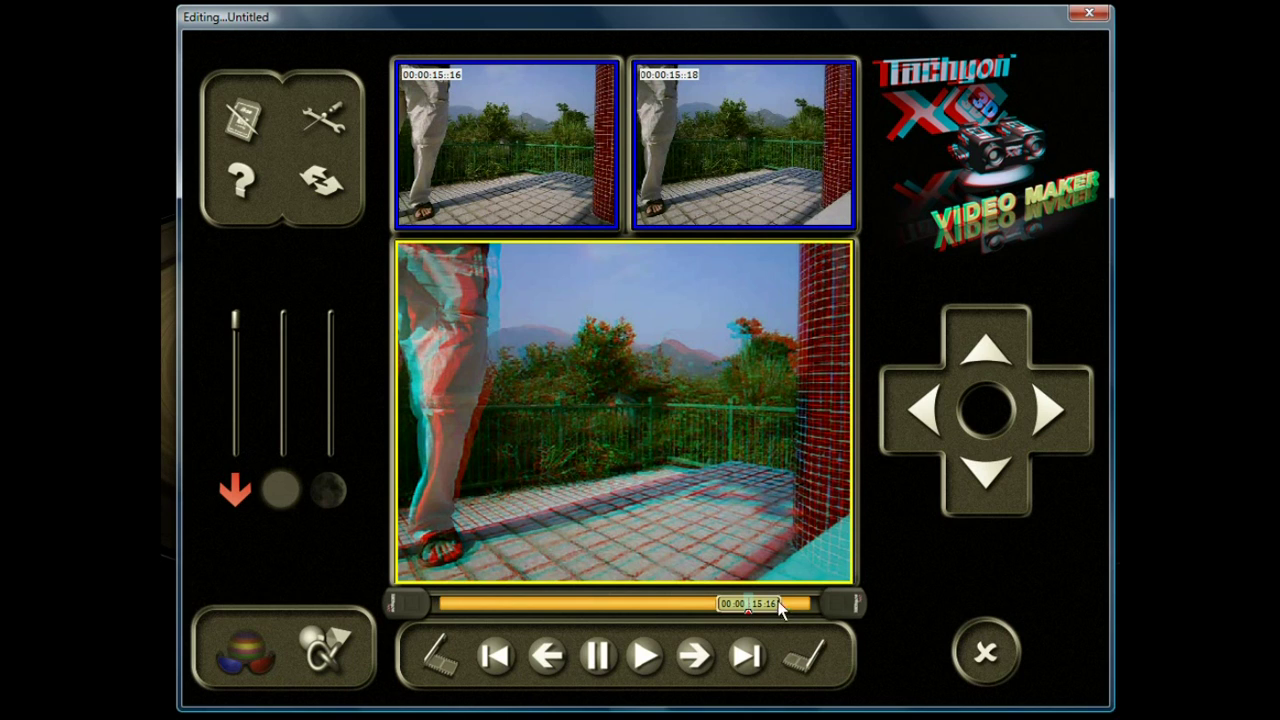
left_click(806, 662)
left_click_drag(744, 603, 481, 604)
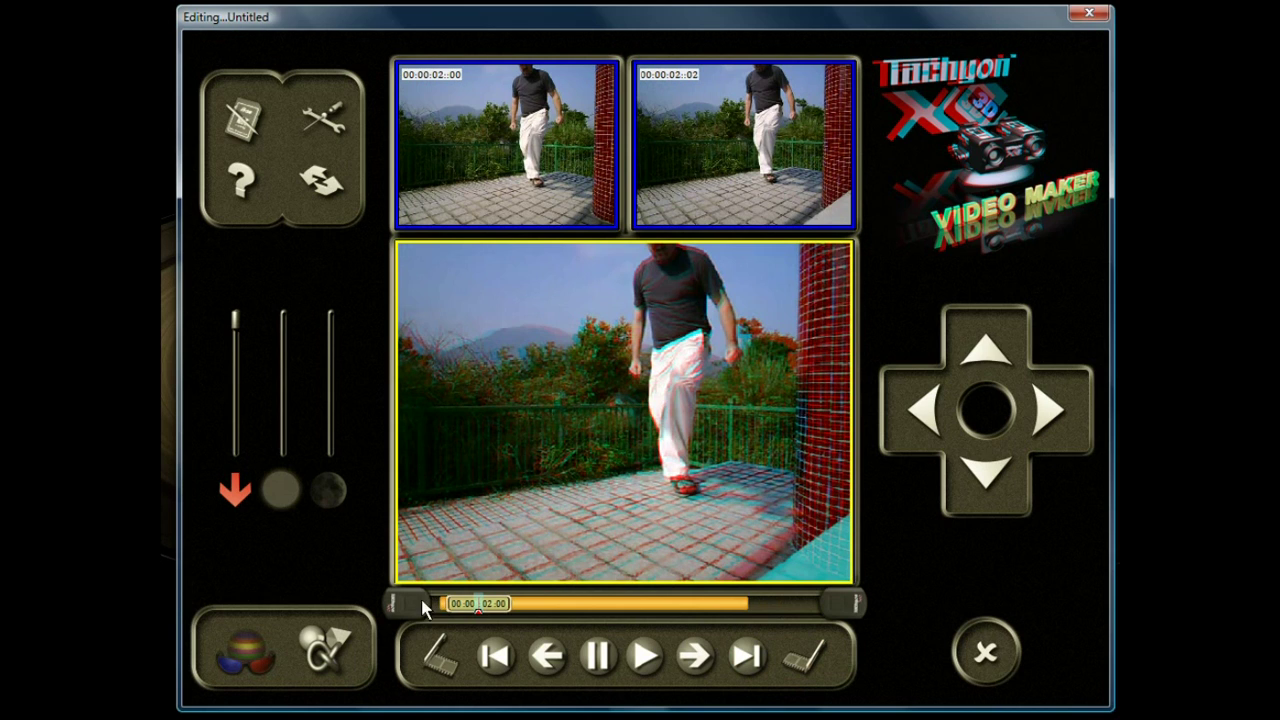
left_click(439, 664)
Toggle the 3D mode button from grey anaglyph to LR output.
left_click(250, 664)
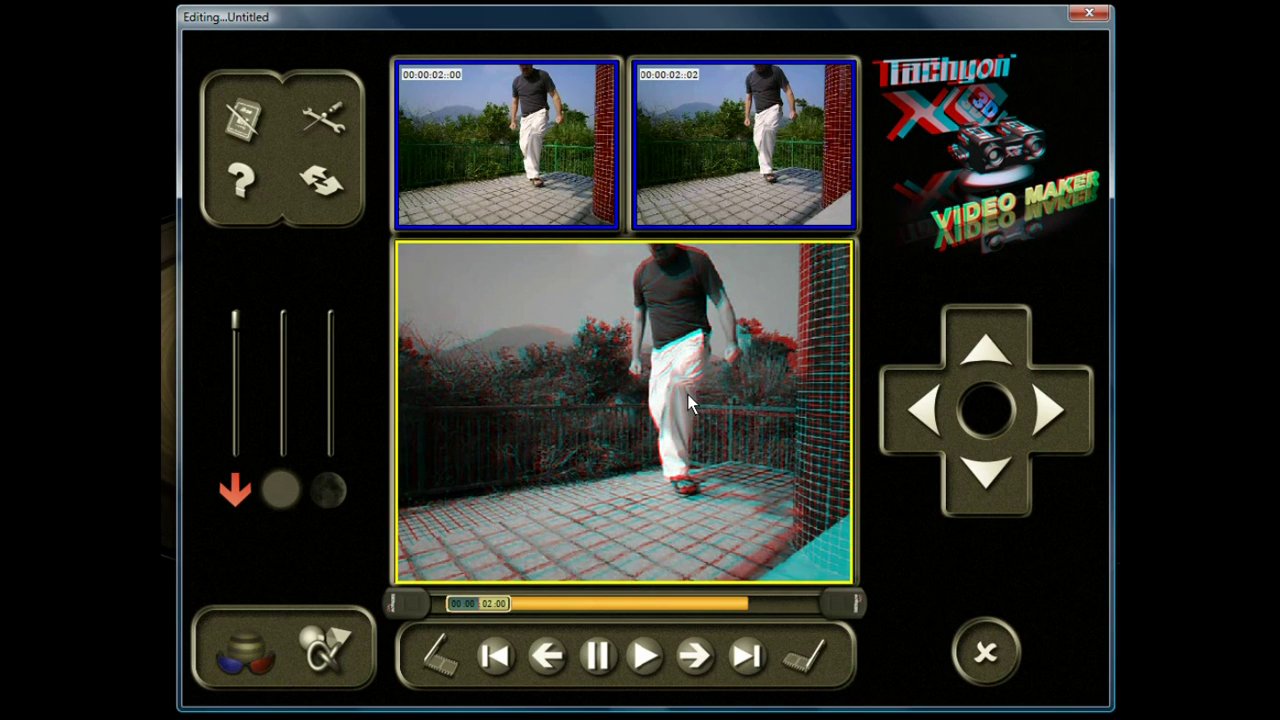
left_click(252, 655)
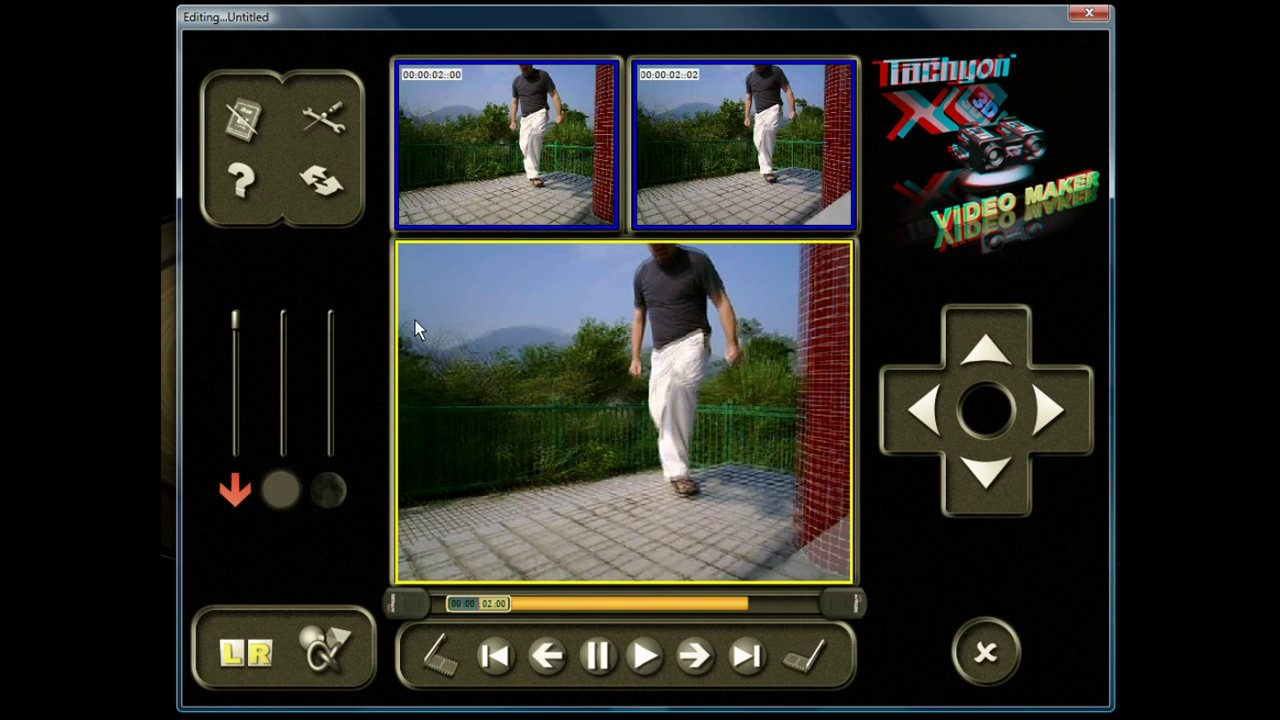
left_click(246, 658)
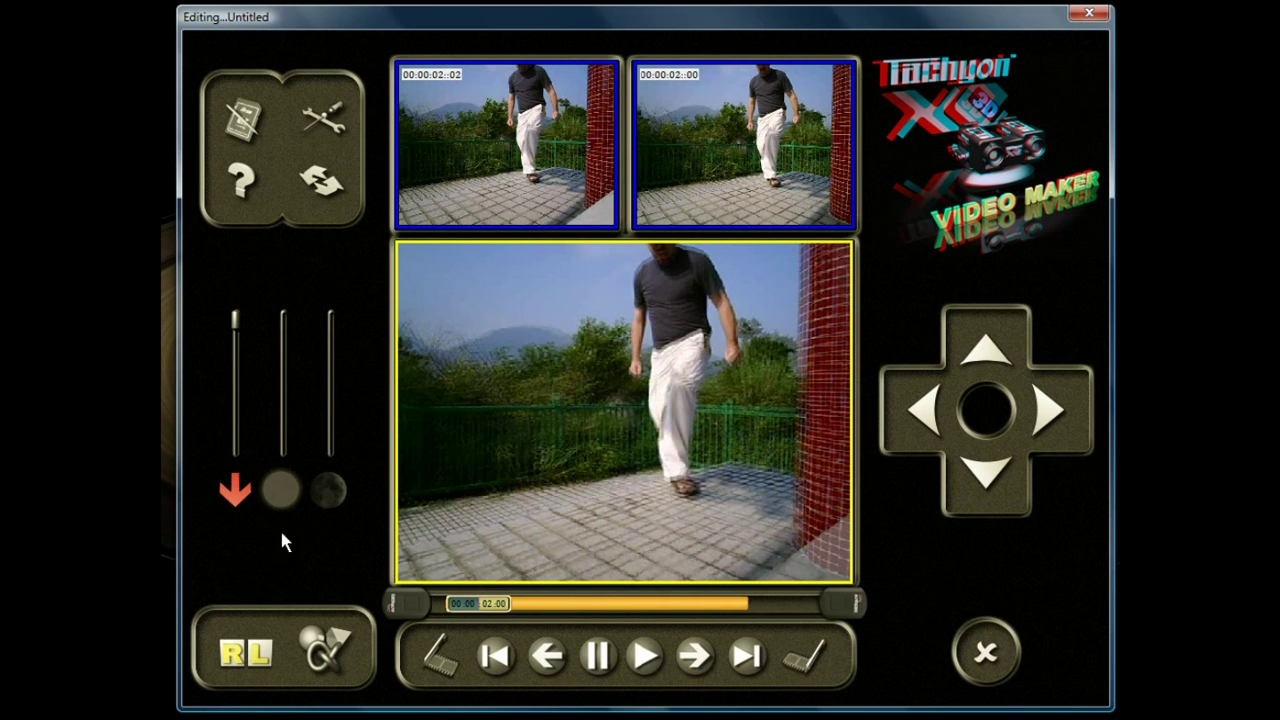
left_click(257, 652)
left_click(259, 656)
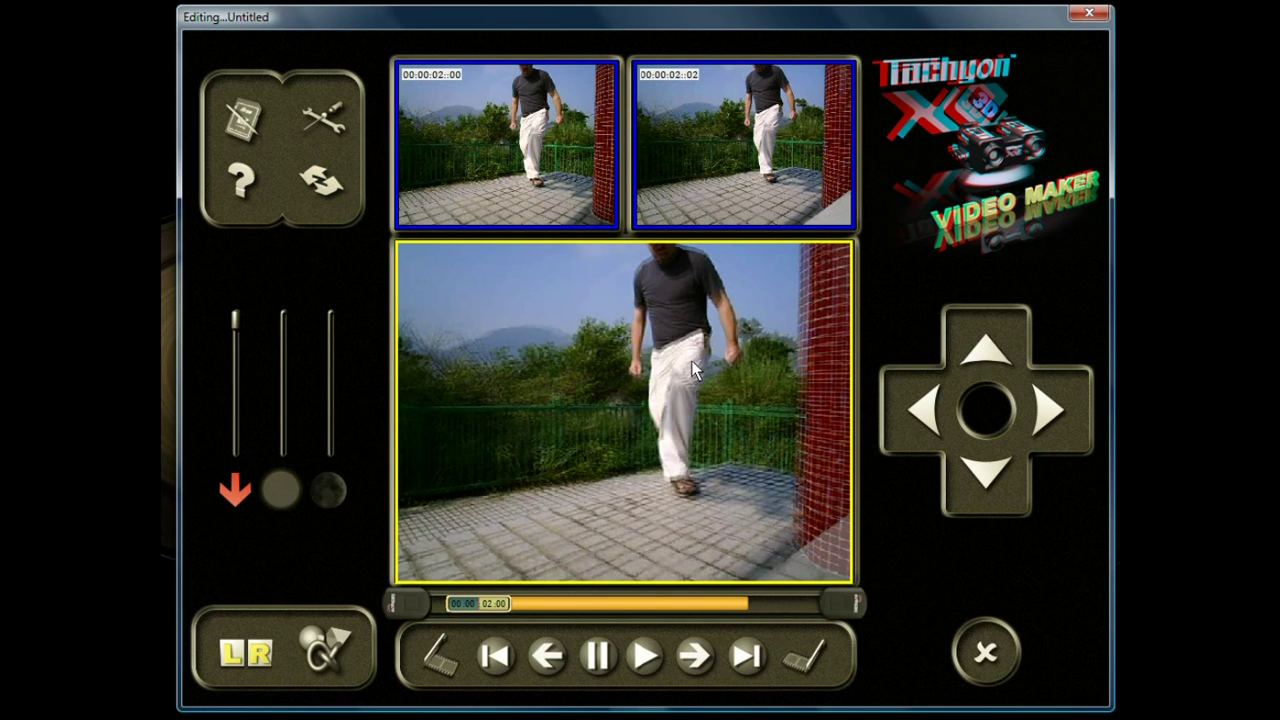
In Options, keep LR 3D mode, High Quality compression and Normal preview speed.
left_click(332, 134)
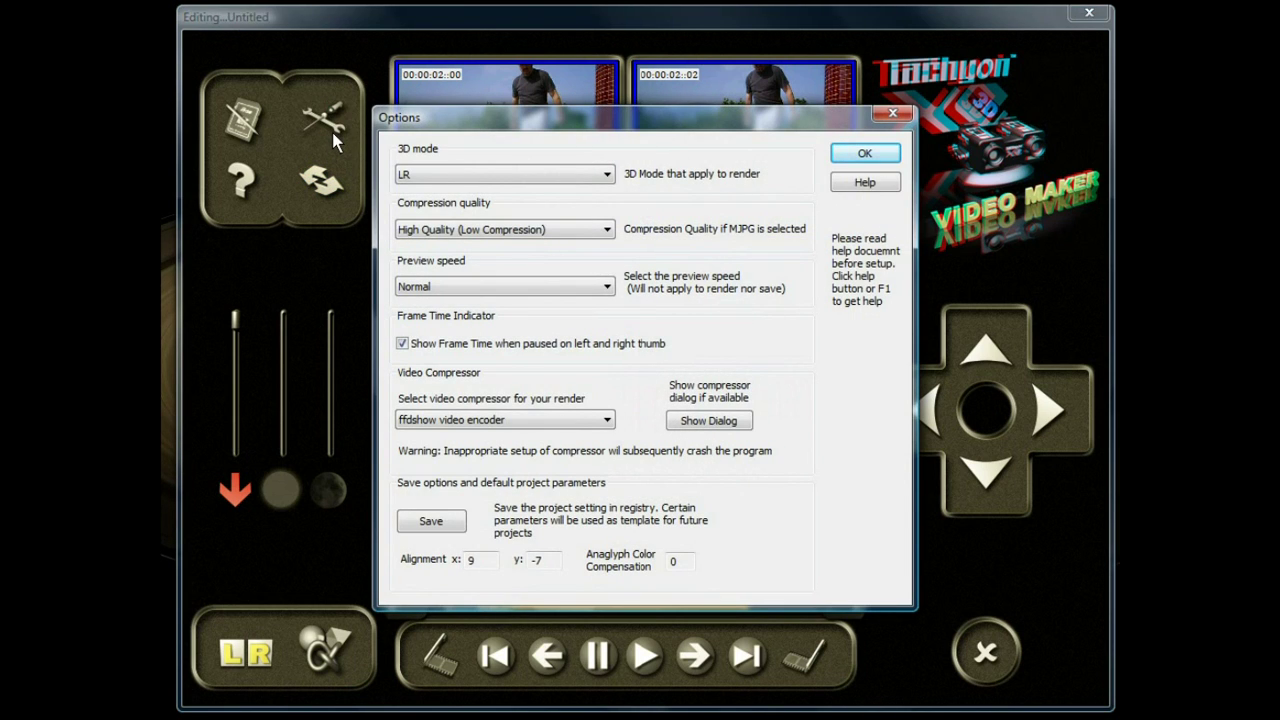
left_click(504, 174)
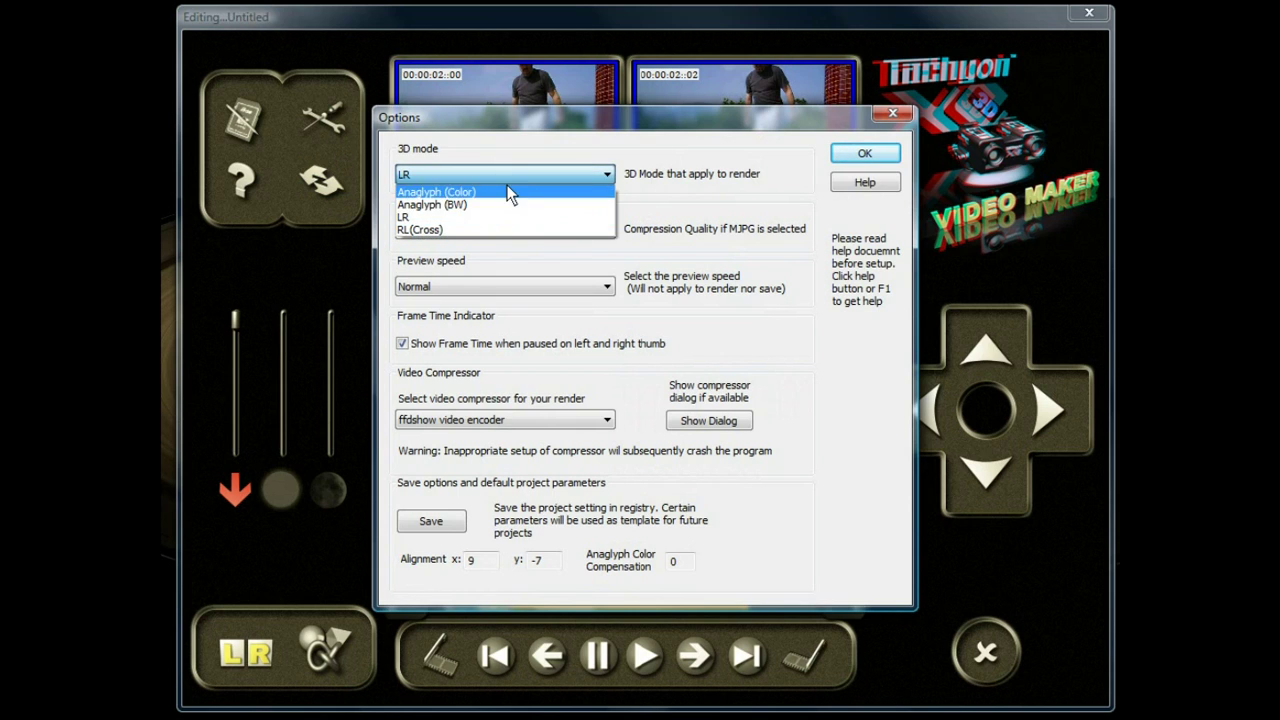
left_click(507, 175)
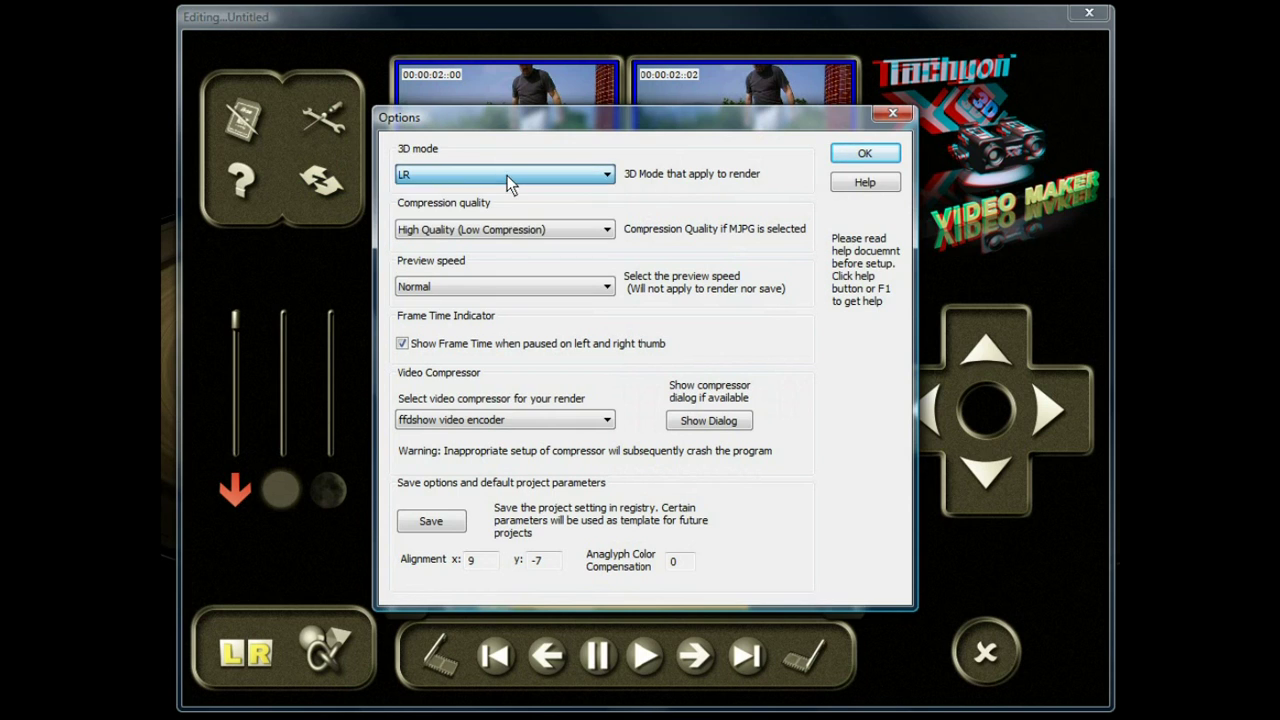
left_click(511, 228)
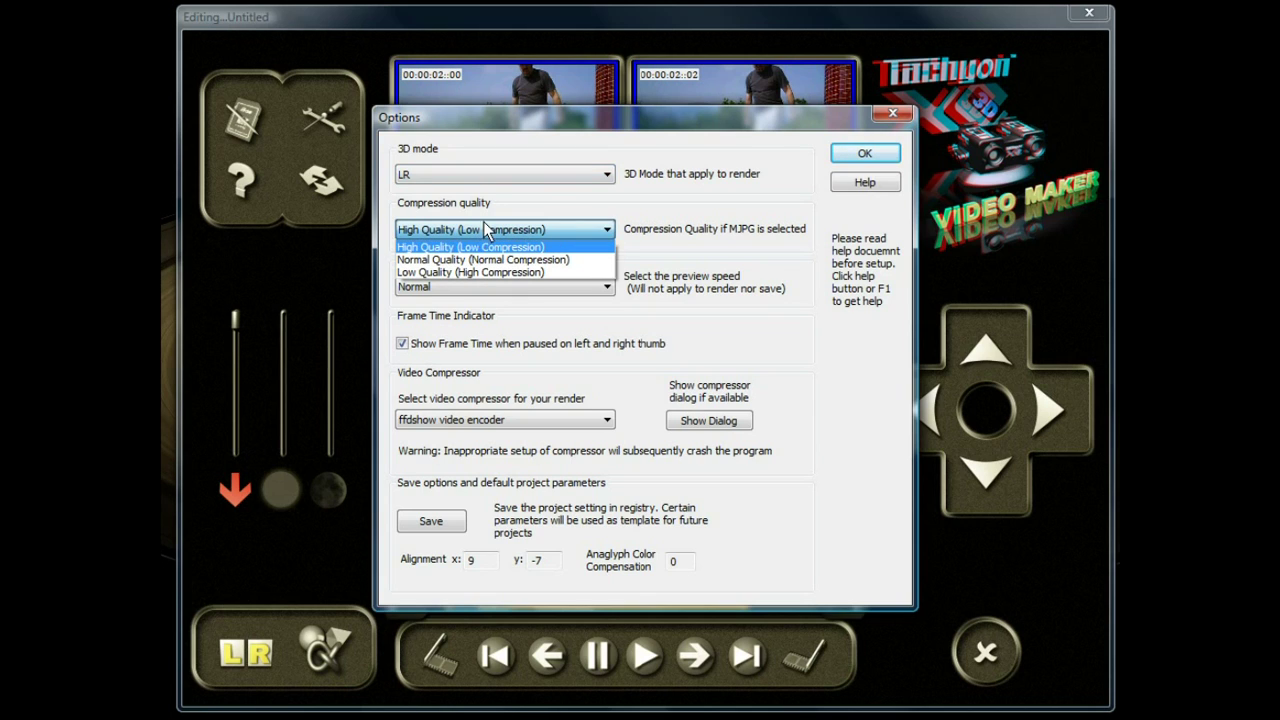
left_click(501, 206)
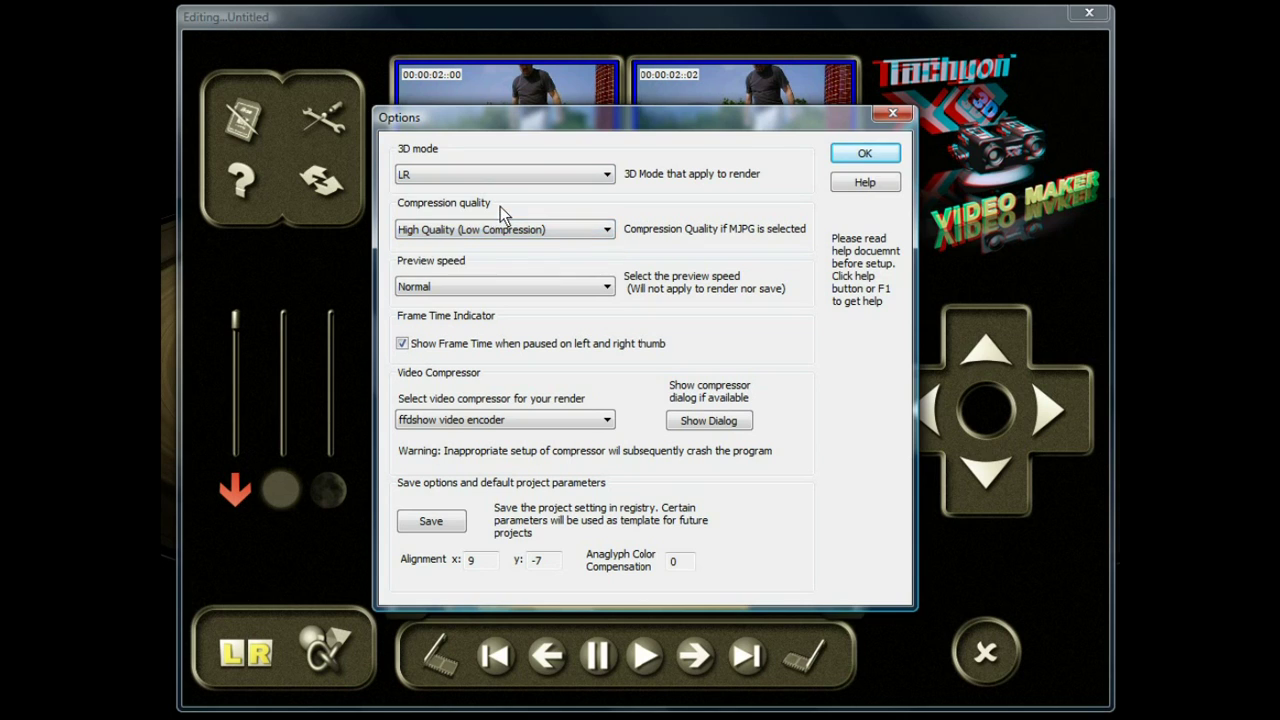
left_click(525, 287)
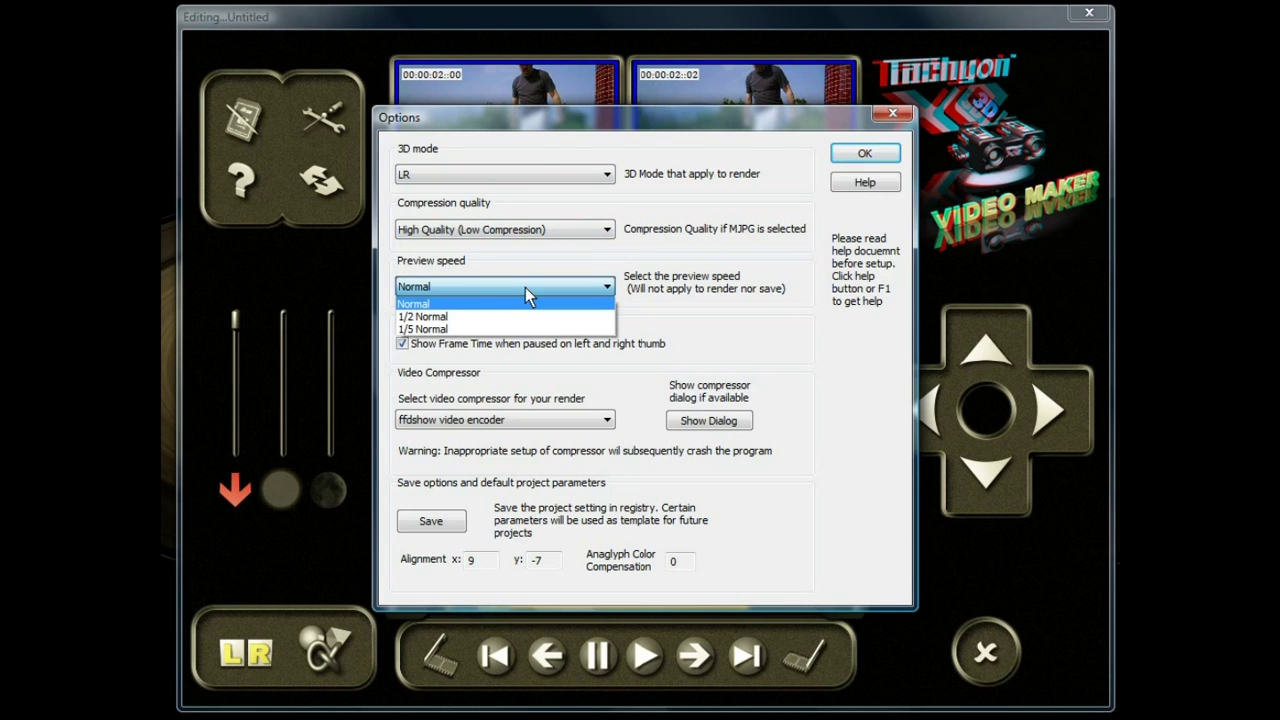
left_click(525, 287)
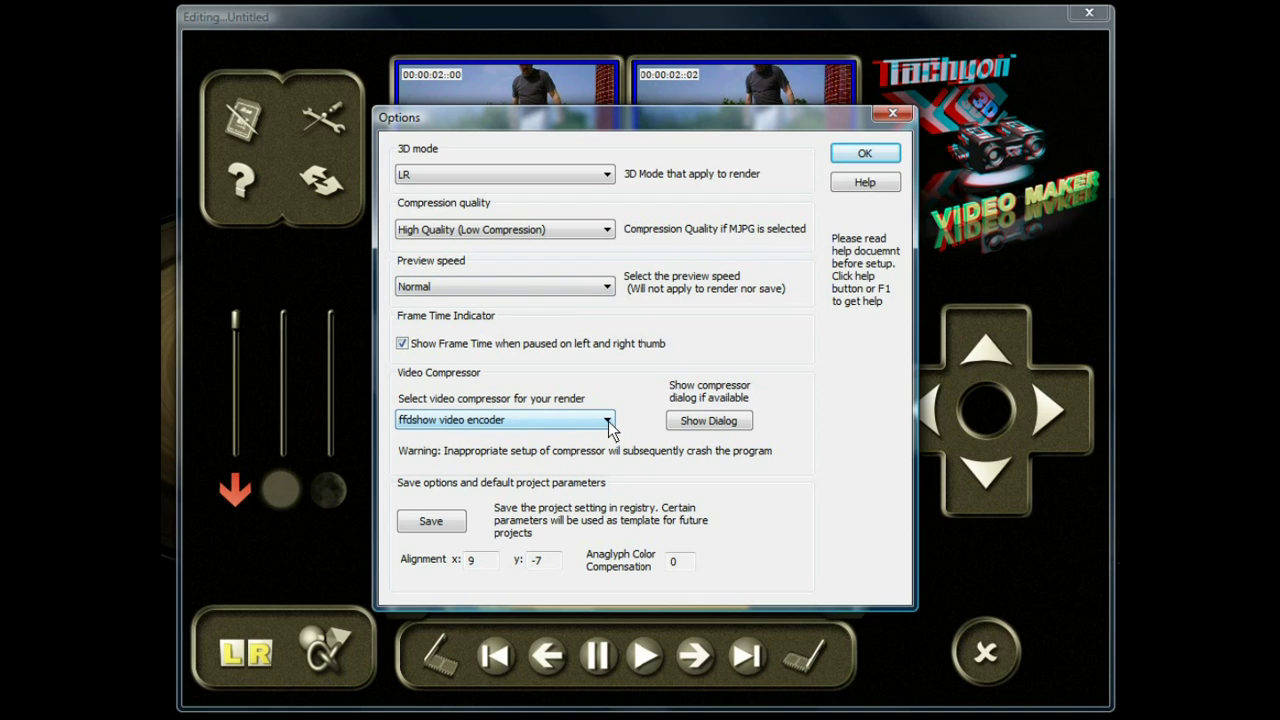
left_click(722, 424)
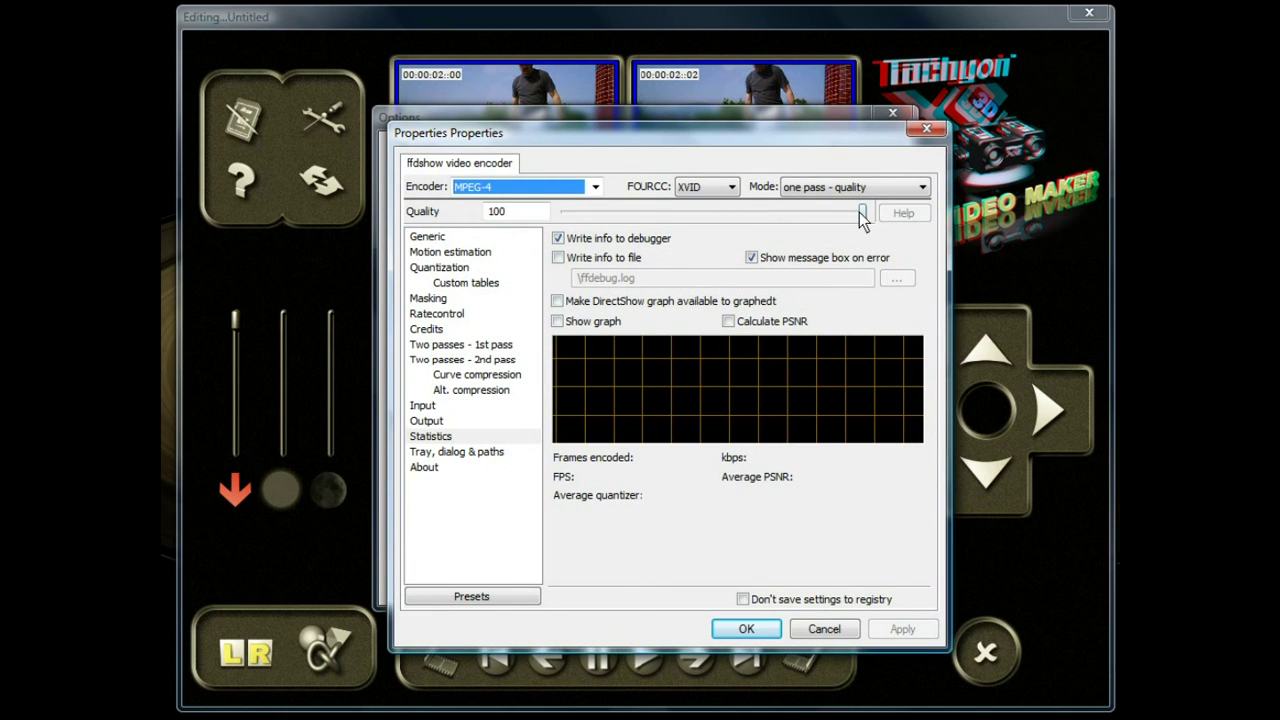
mouse_move(861, 212)
left_mouse_down()
mouse_move(695, 210)
mouse_move(874, 220)
left_mouse_up()
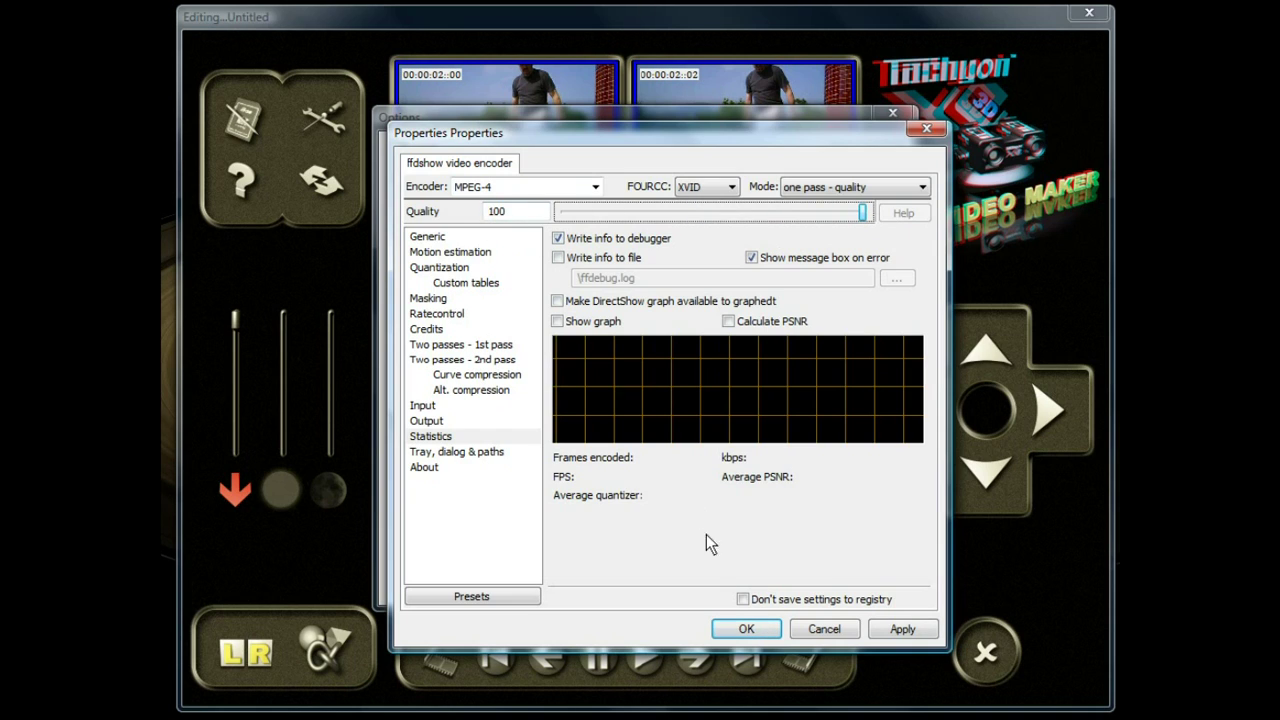
left_click(737, 630)
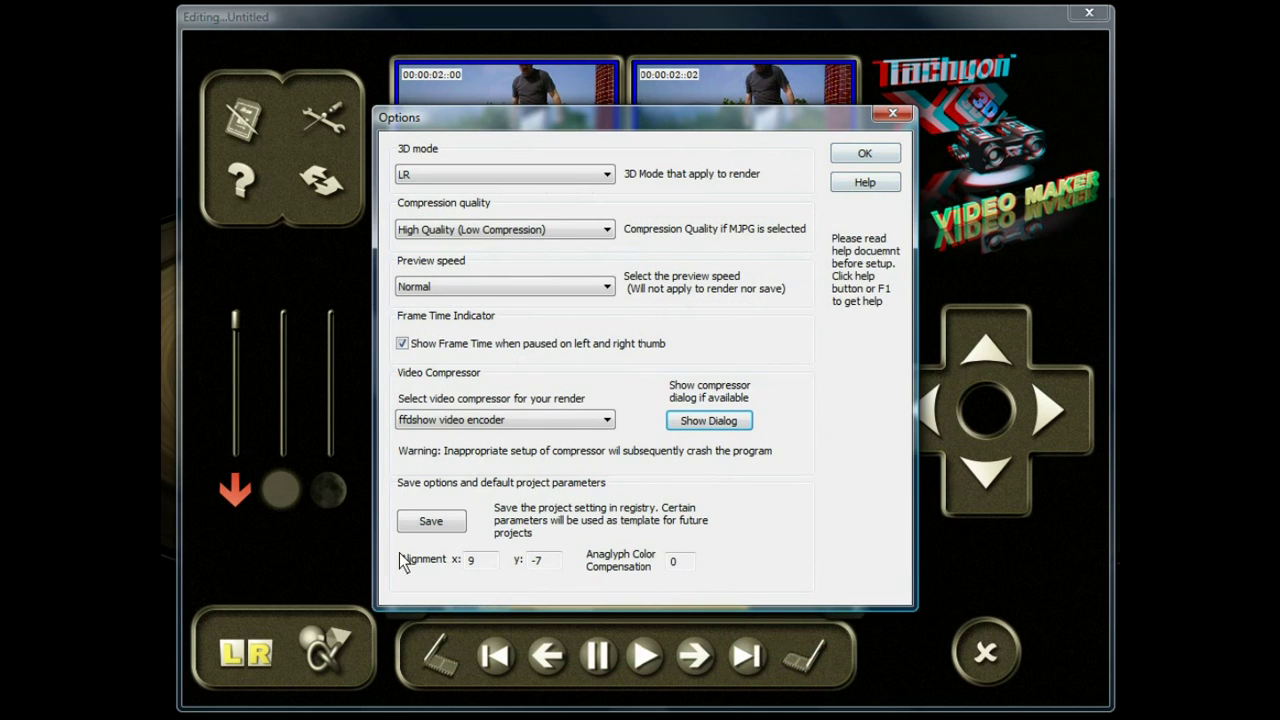
Save the options as default project parameters, acknowledge the message, and close Options.
left_click(420, 522)
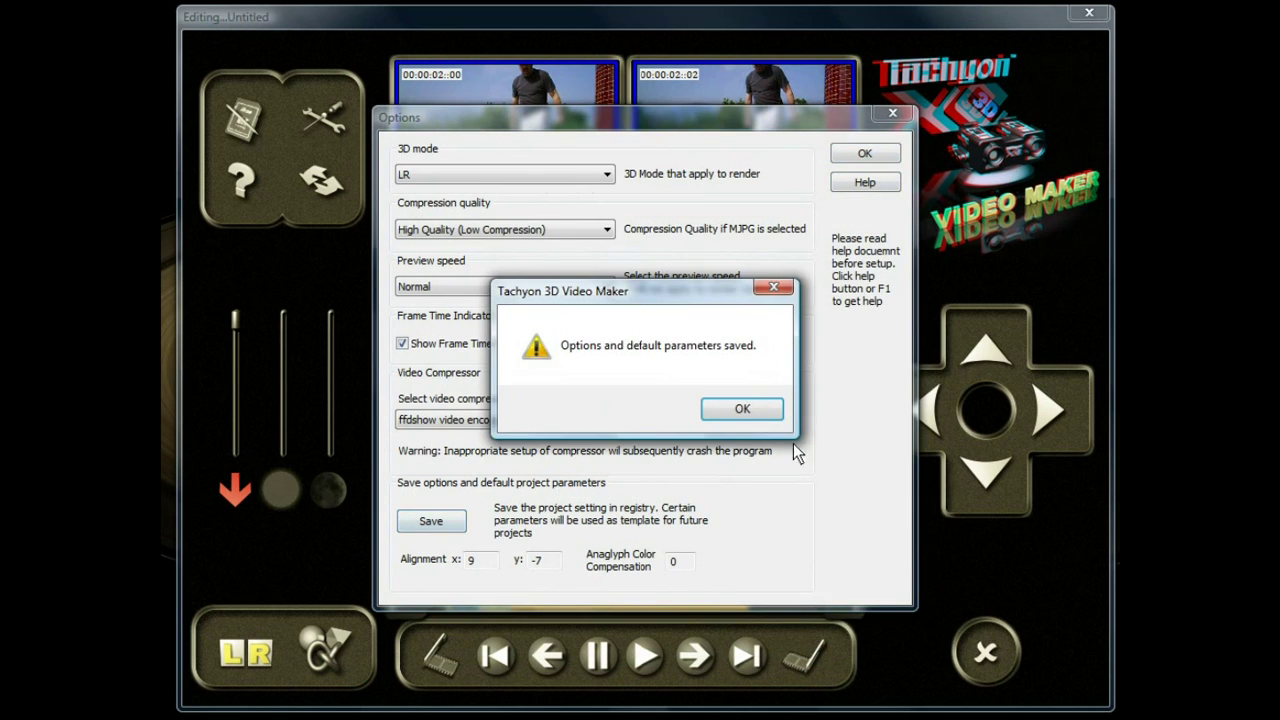
left_click(742, 412)
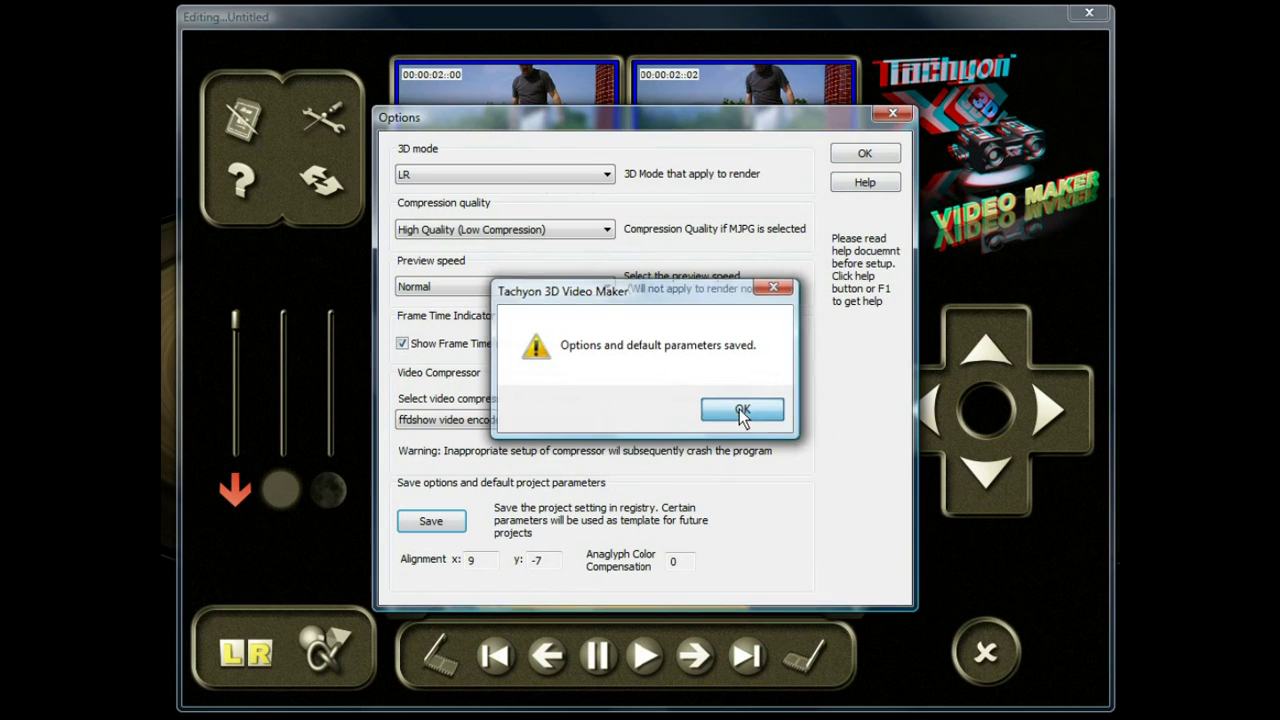
left_click(858, 152)
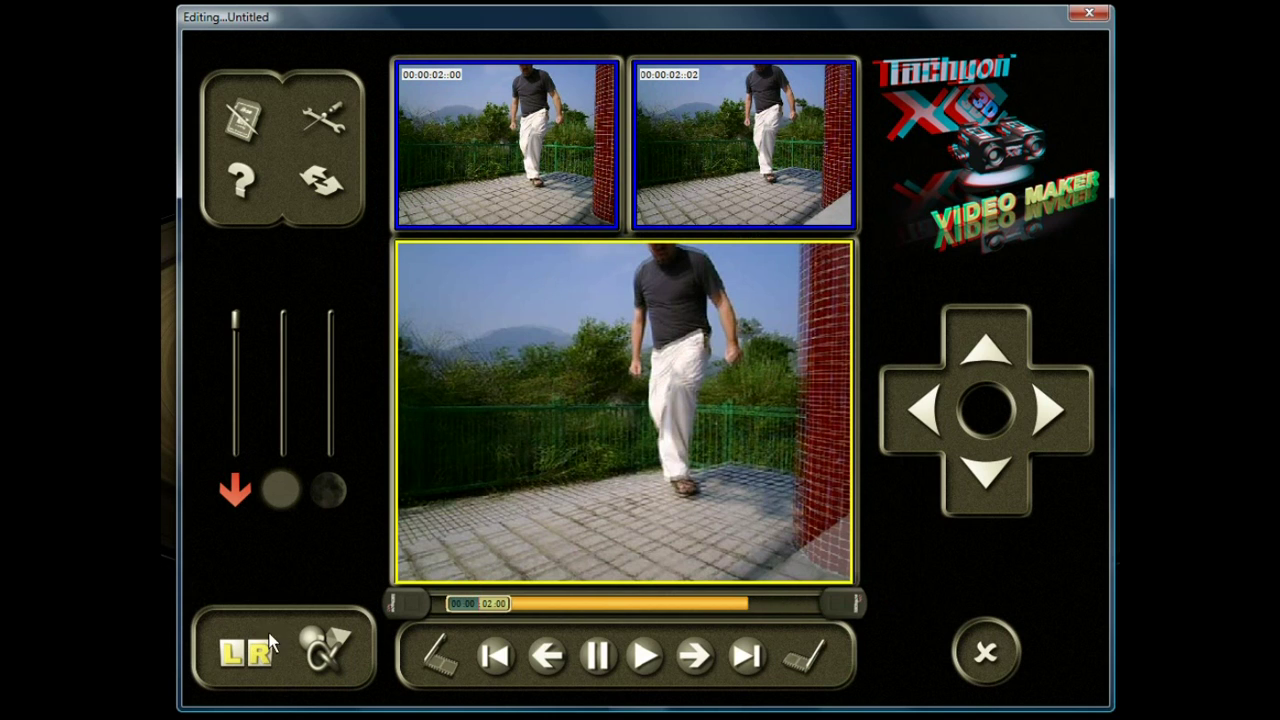
Check the left and right clips, reselect the main preview, and begin creating a 3D AVI.
left_click(558, 181)
left_click(671, 174)
left_click(540, 180)
left_click(625, 415)
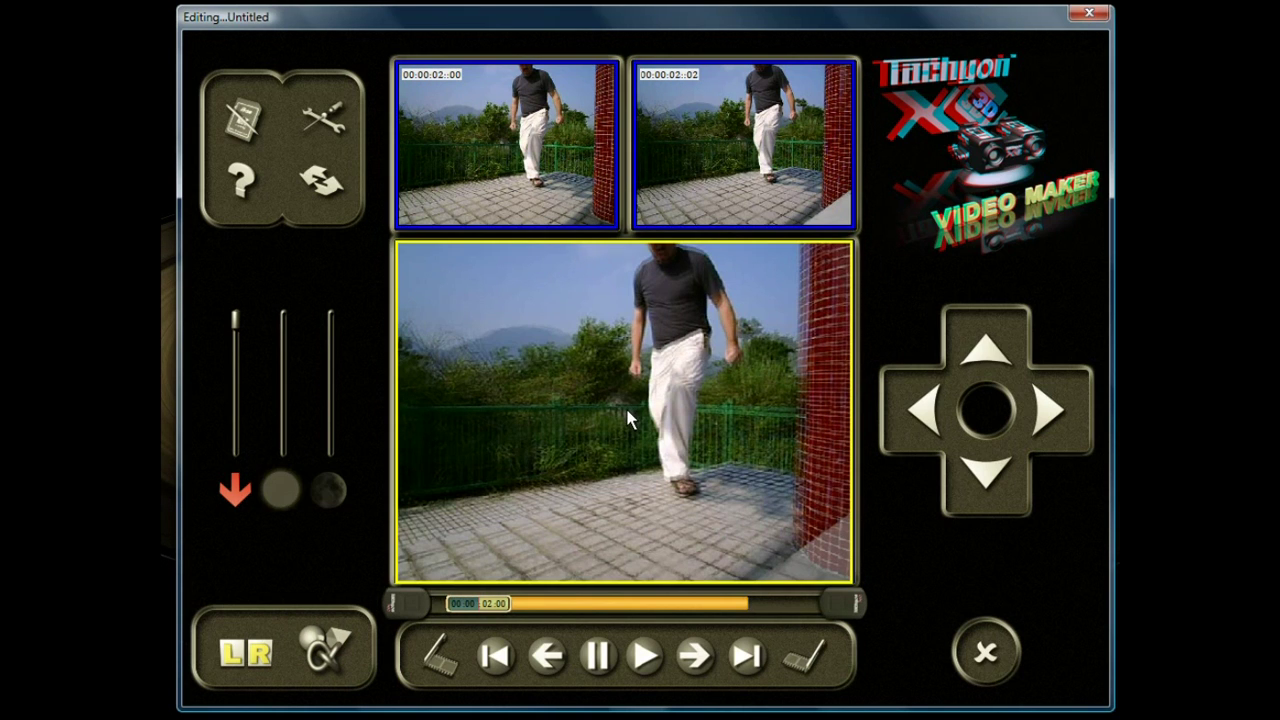
left_click(322, 653)
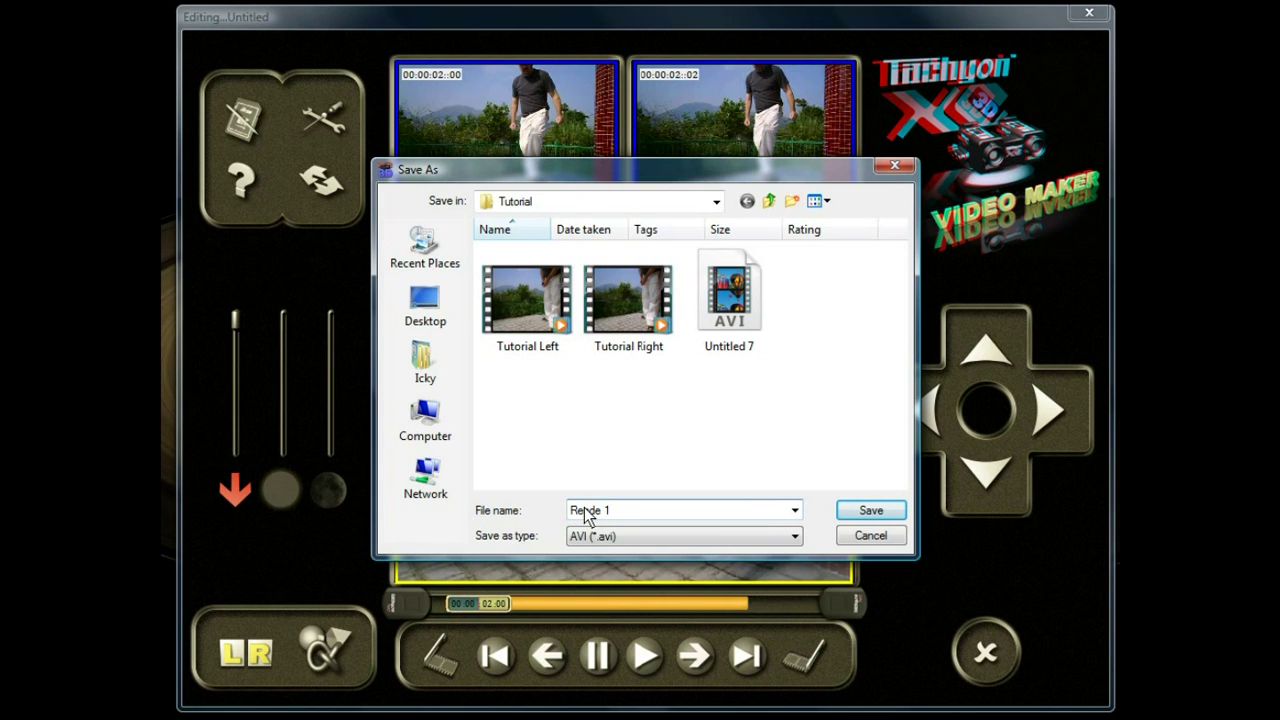
Save the aligned left/right clips as a new 3D AVI in the Tutorial folder, starting the render.
left_click(868, 510)
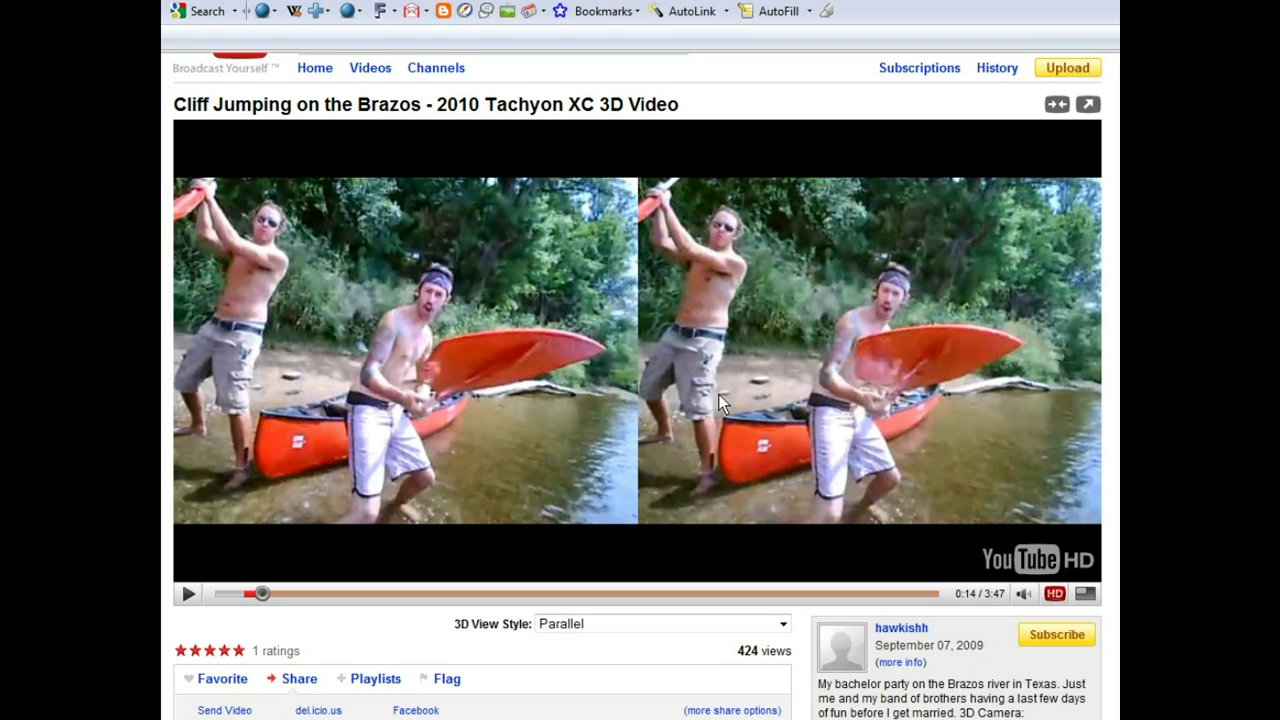
Switch the 3D View Style through Red/Cyan Full Color and Optimized (Dubois), settling on Red/Cyan Glasses: B&W.
left_click(786, 623)
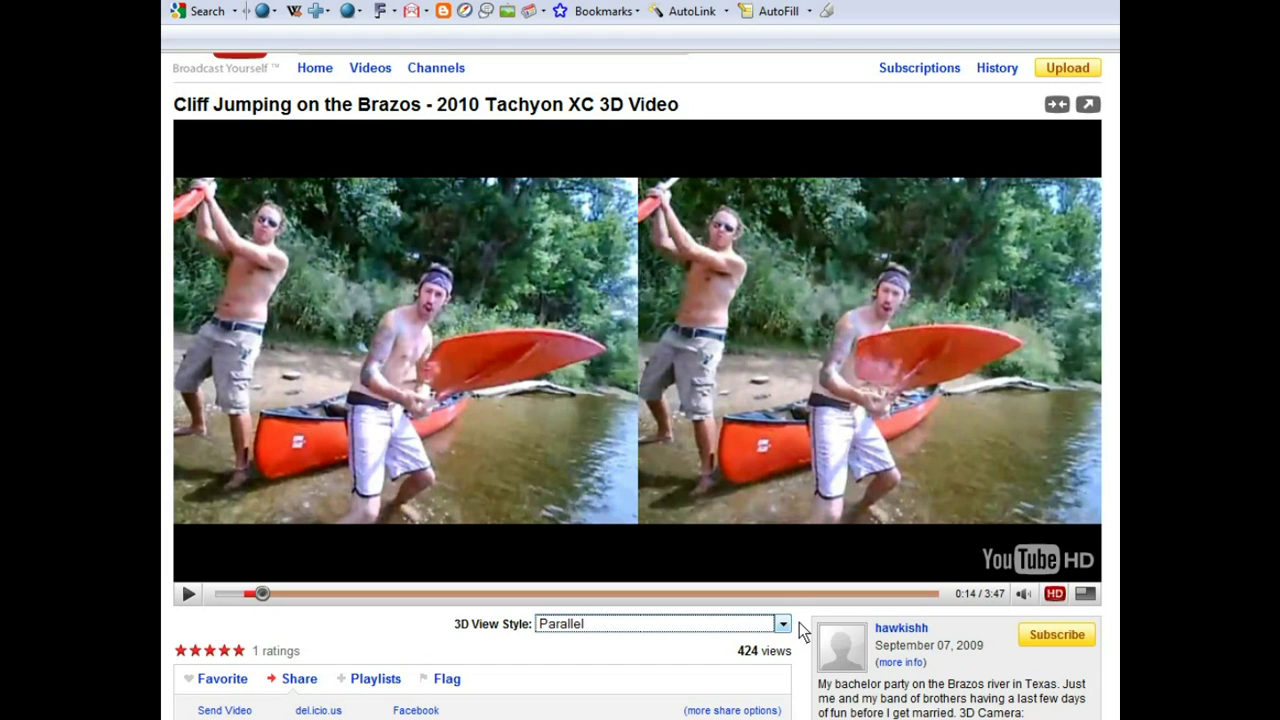
left_click(784, 624)
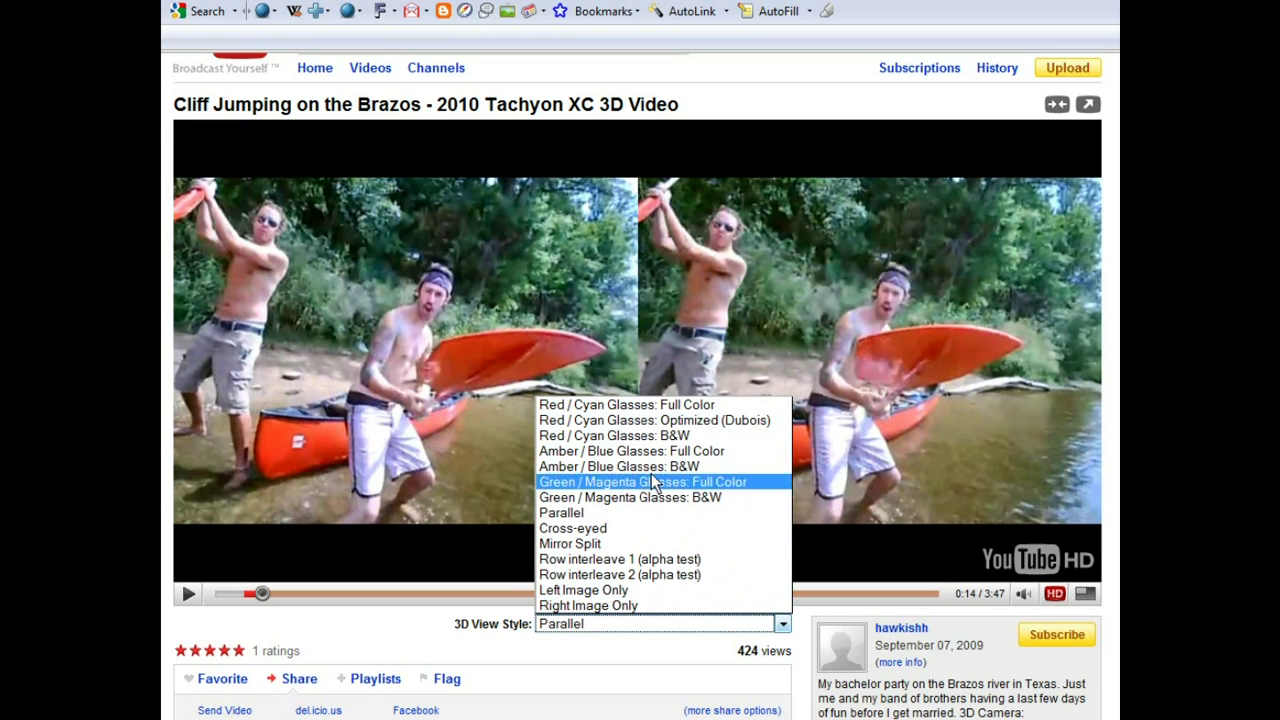
left_click(651, 406)
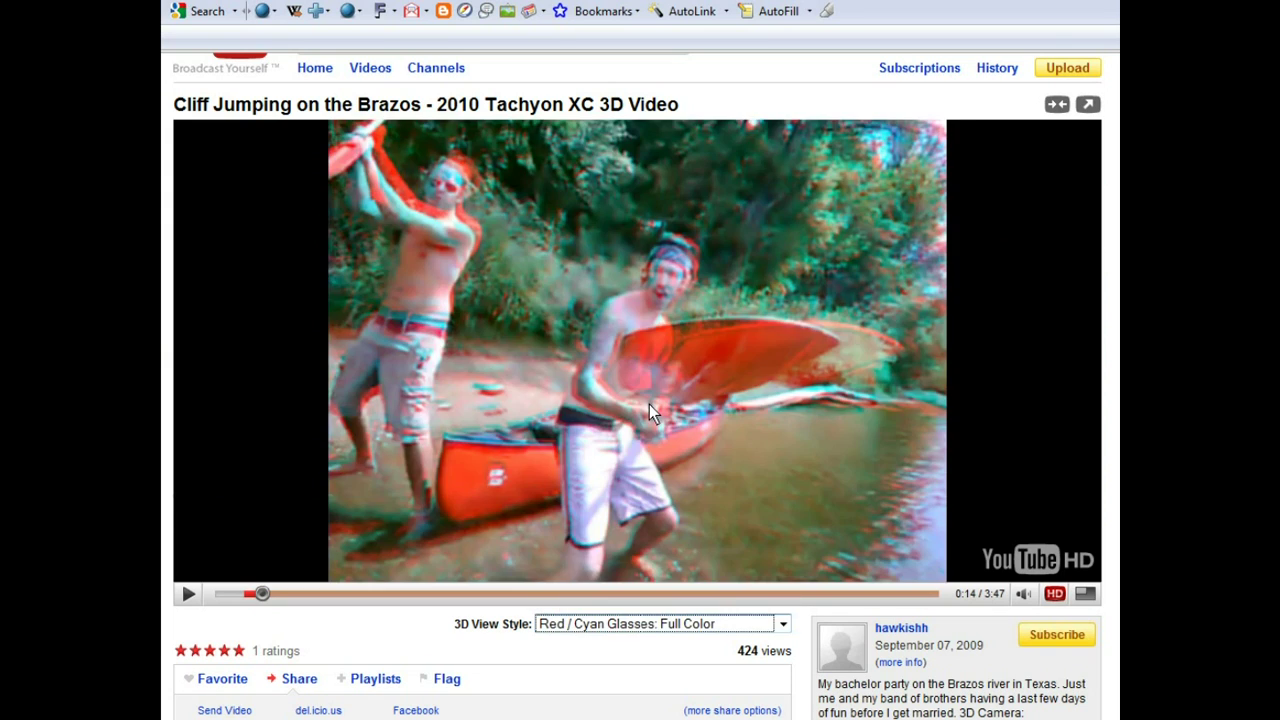
left_click(782, 623)
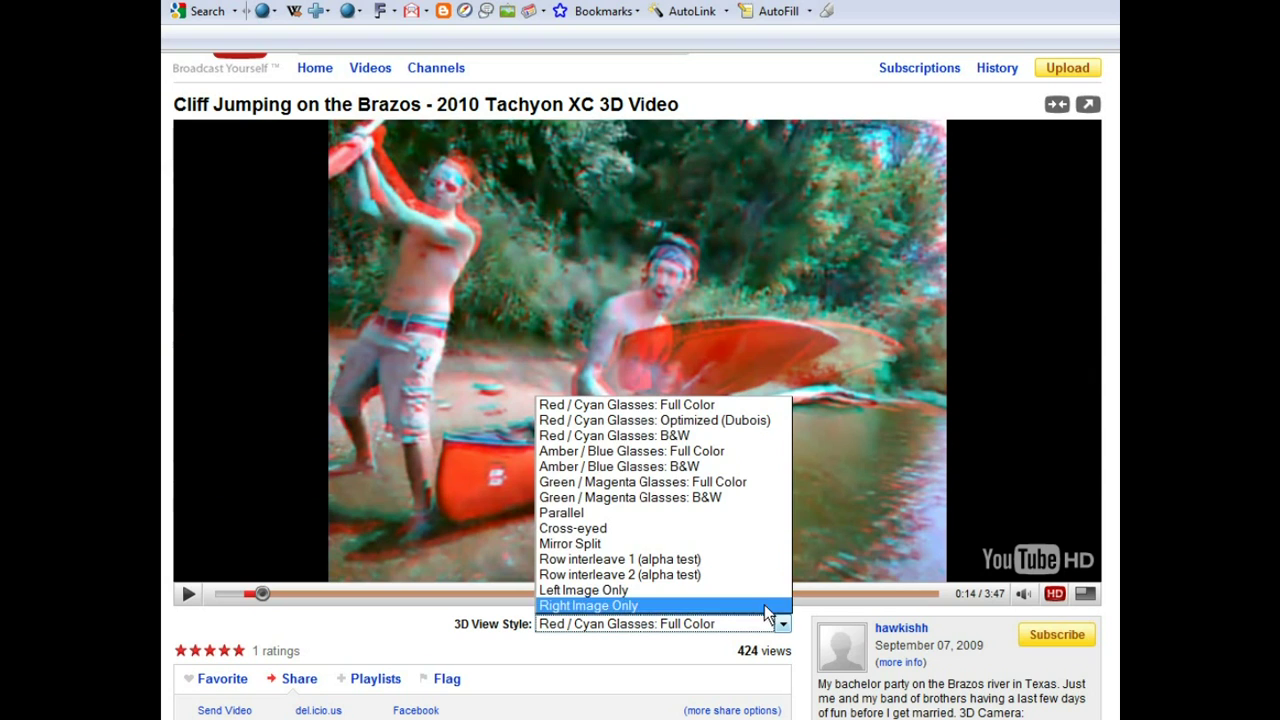
left_click(705, 422)
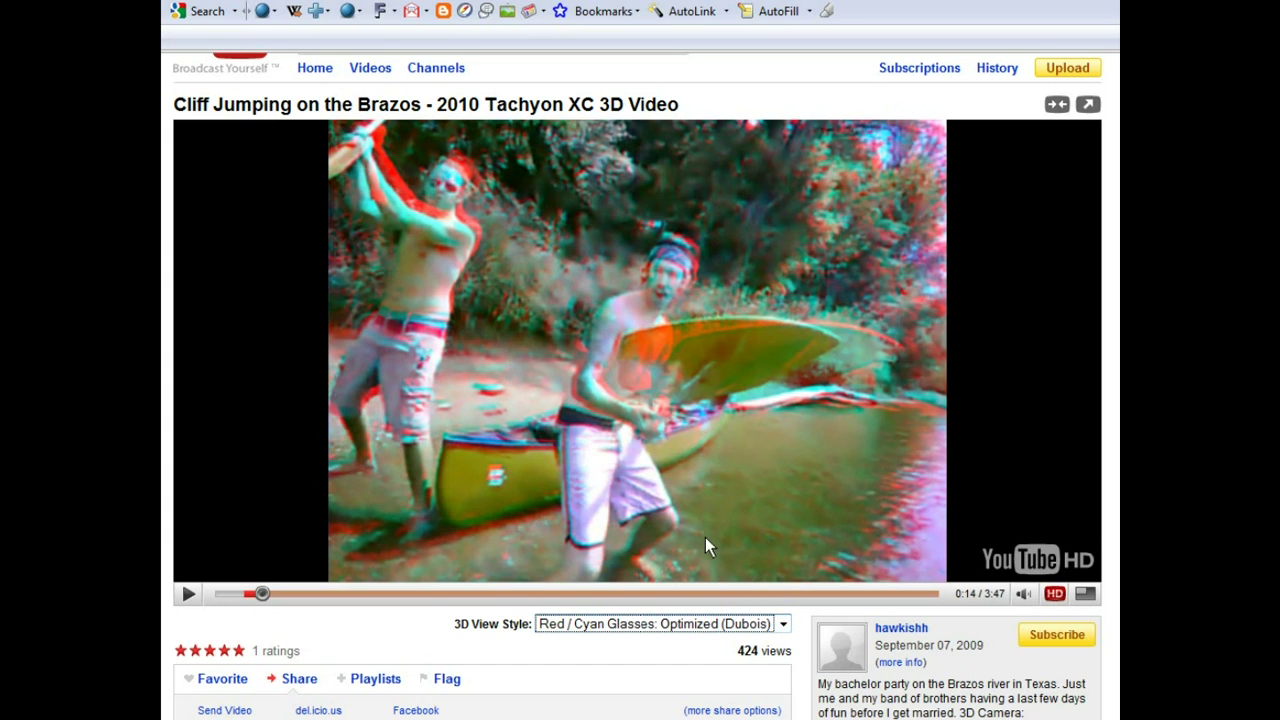
left_click(785, 626)
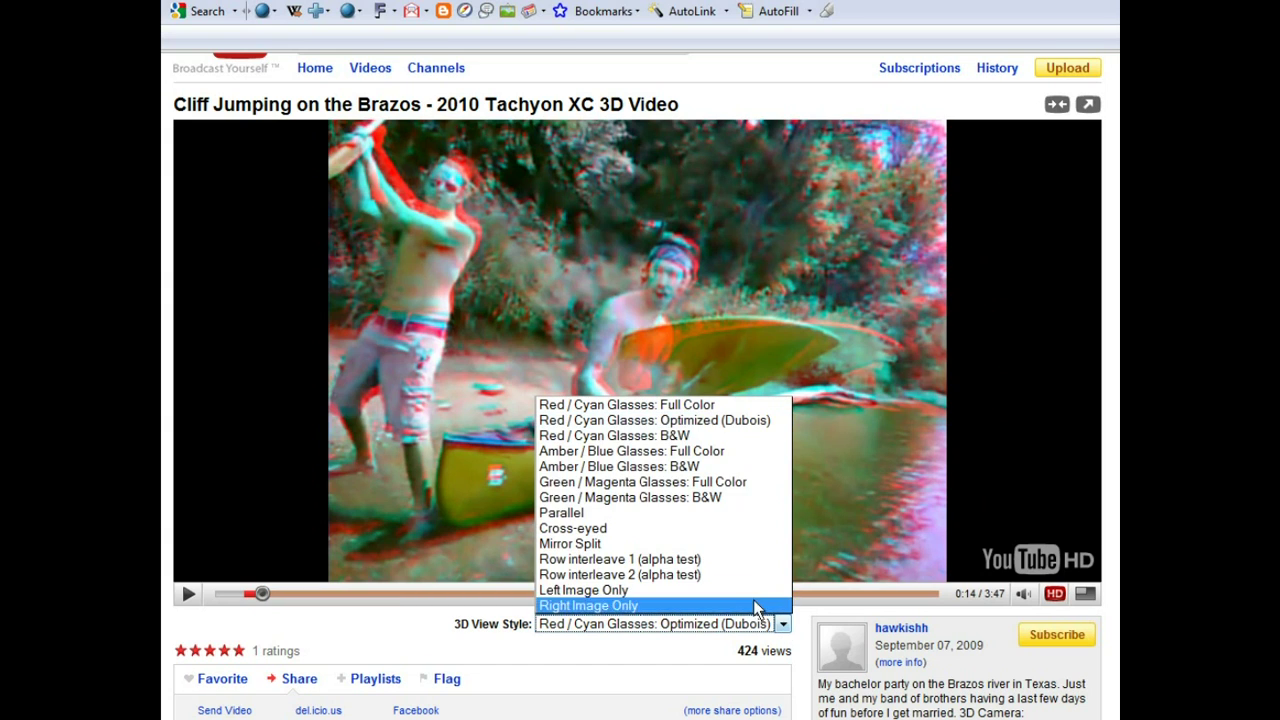
left_click(690, 436)
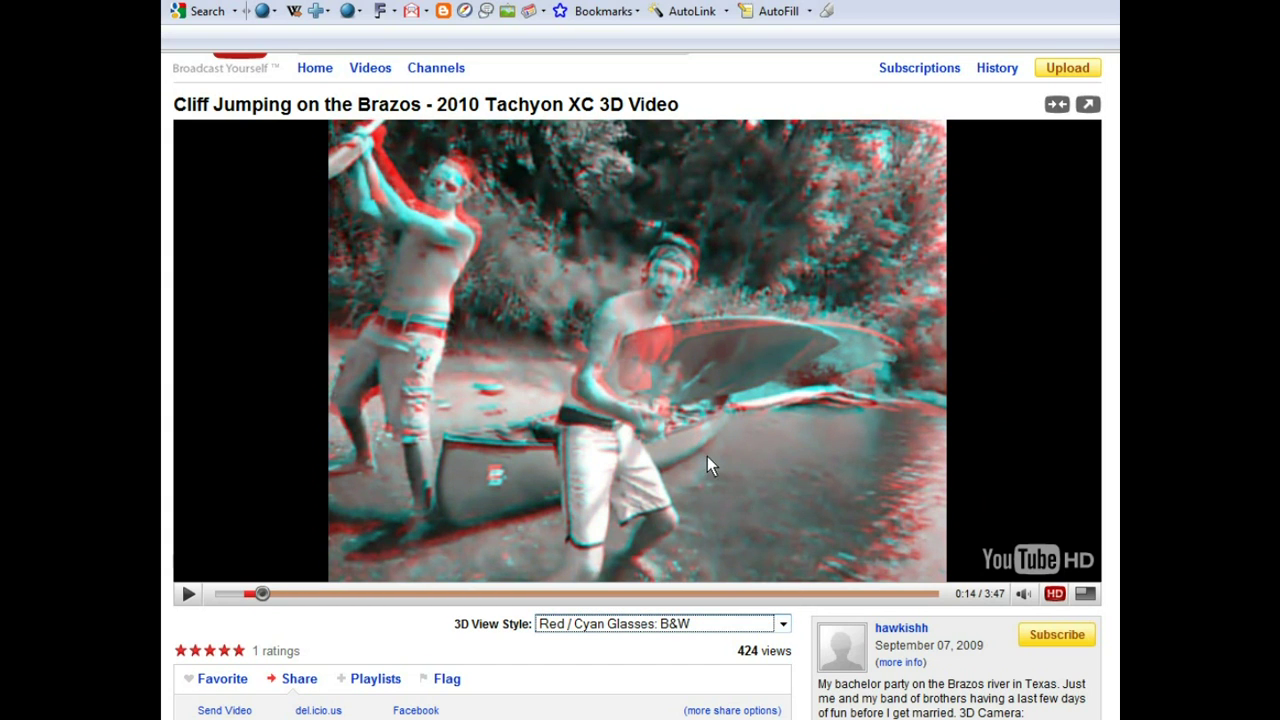
left_click(783, 626)
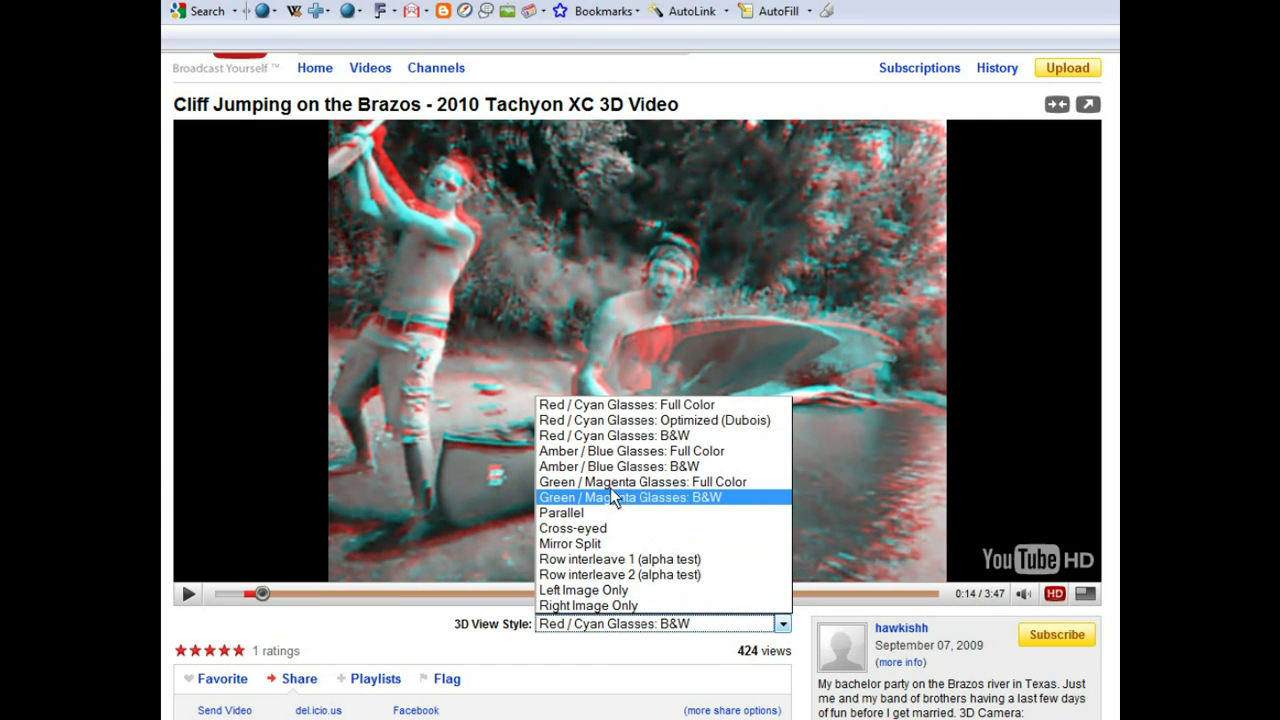
View the video in Amber/Blue full colour, then Parallel, then Cross-eyed side-by-side styles.
left_click(608, 452)
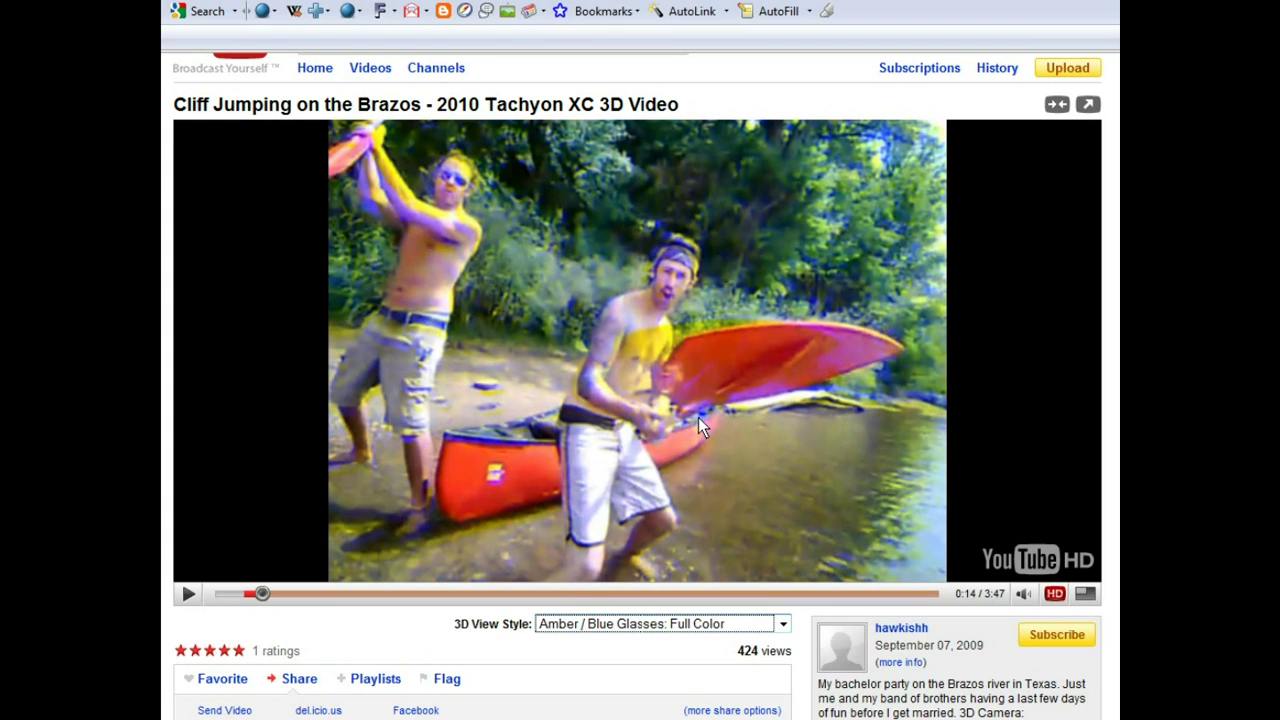
left_click(783, 626)
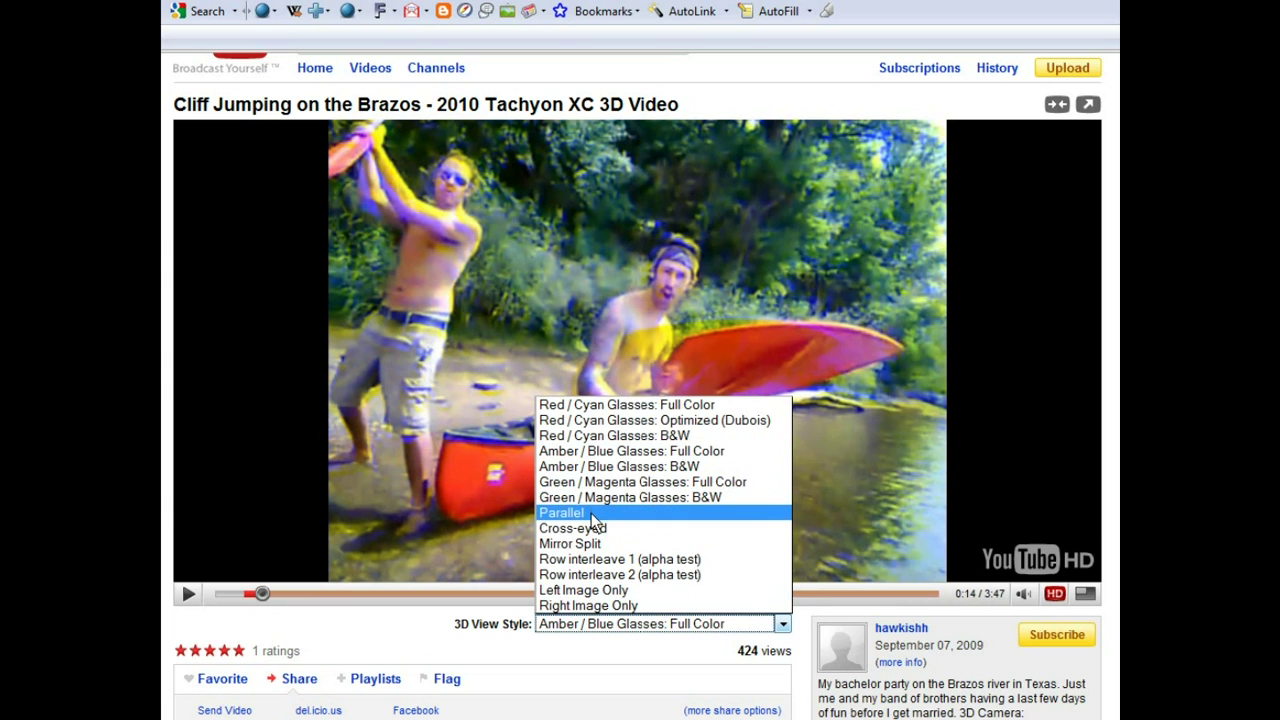
left_click(591, 513)
left_click(782, 626)
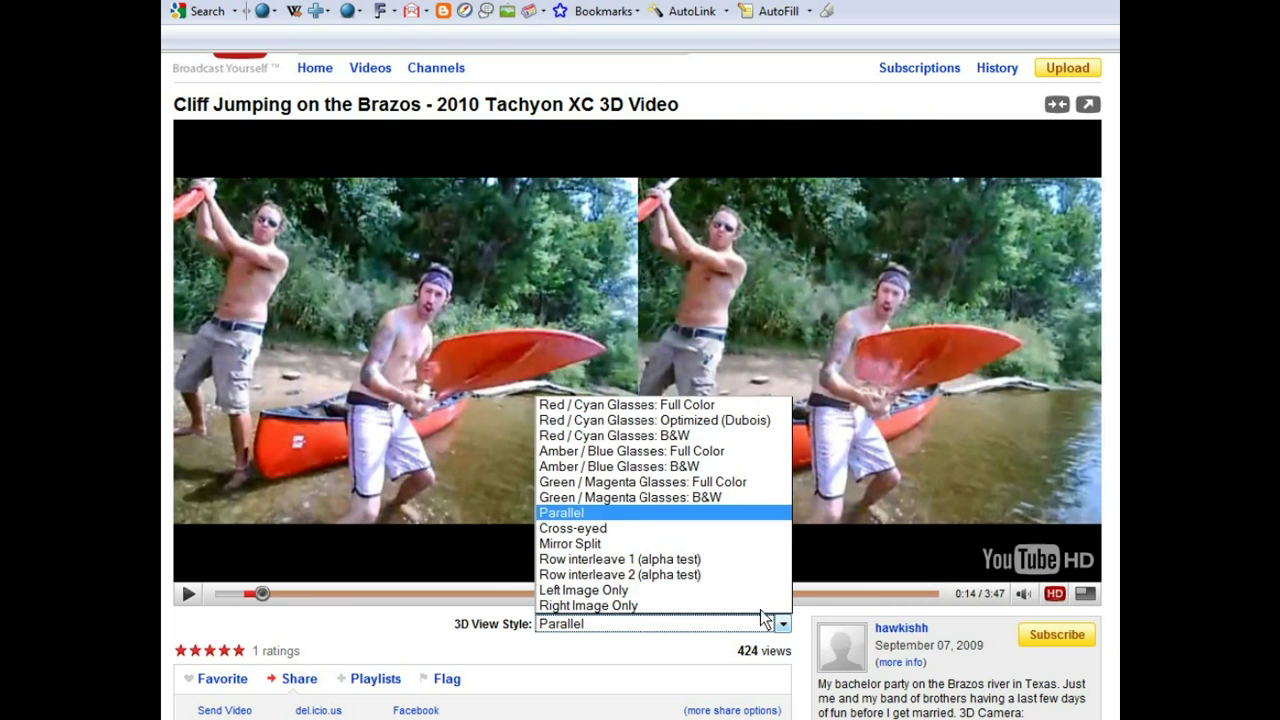
left_click(618, 528)
Try Left Image Only, Right Image Only and Row interleave 1, ending on Row interleave 2 (alpha test).
left_click(781, 626)
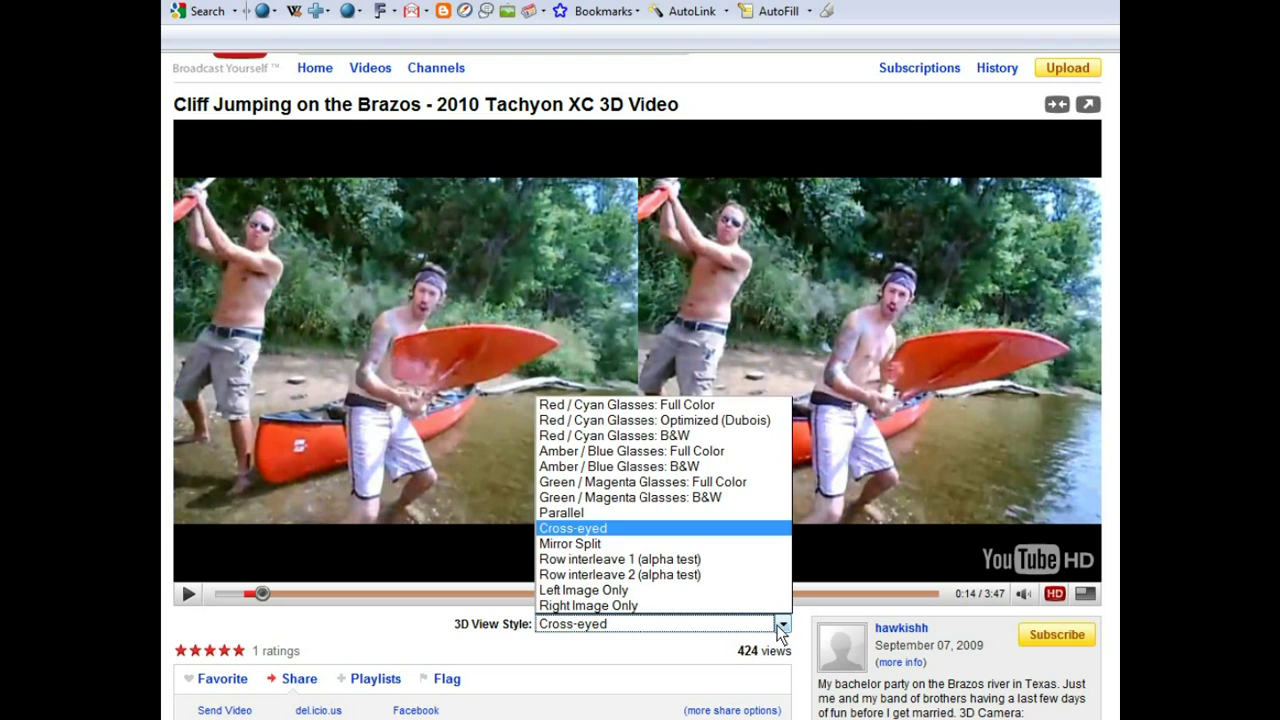
left_click(607, 590)
left_click(783, 626)
left_click(725, 606)
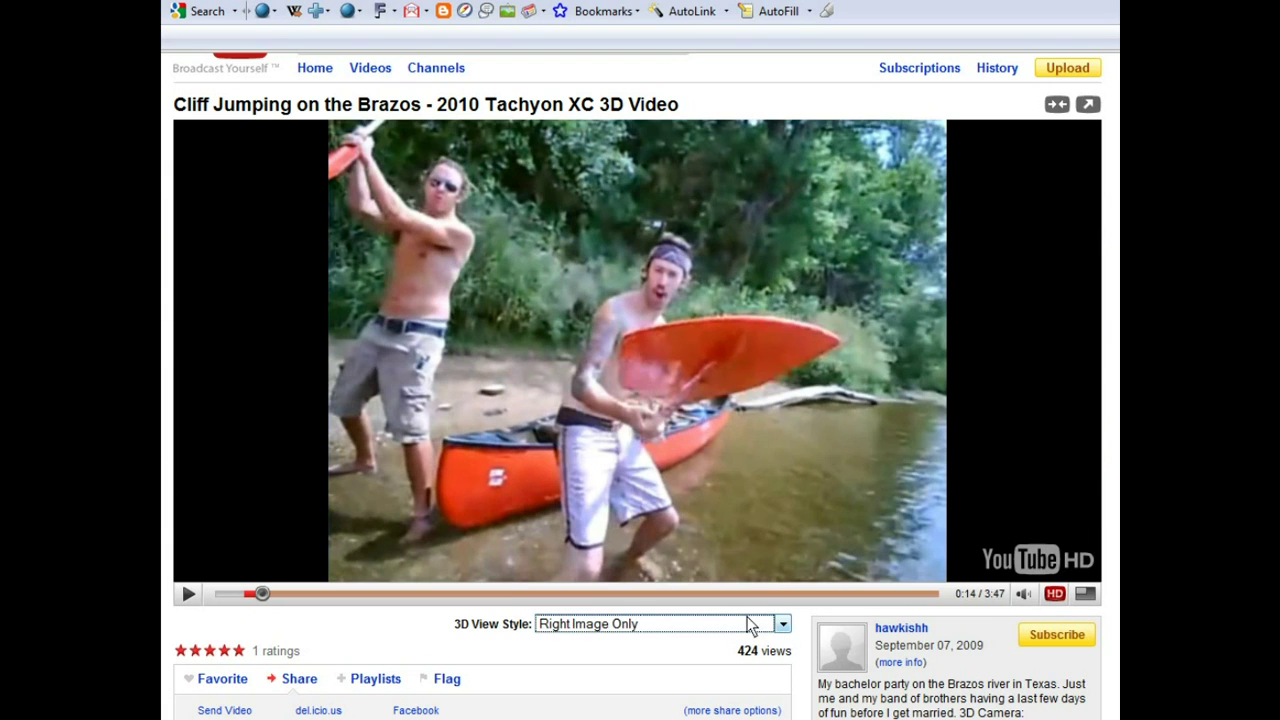
left_click(783, 626)
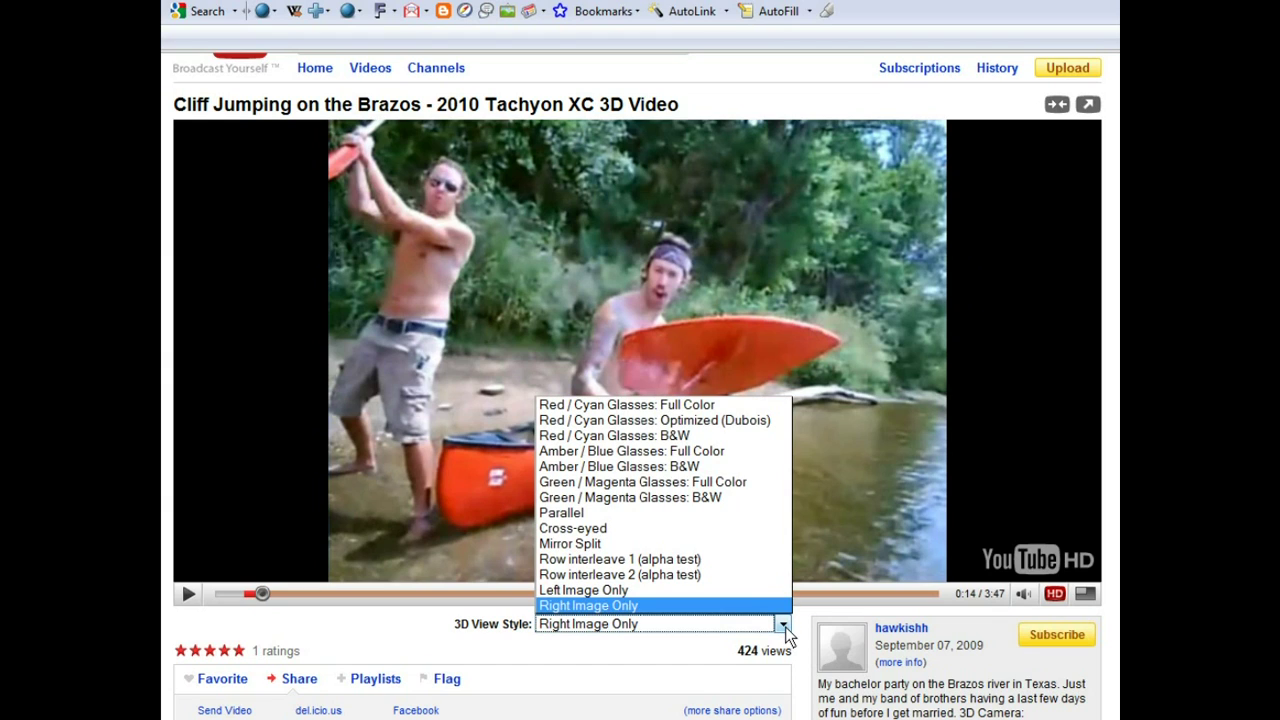
left_click(662, 562)
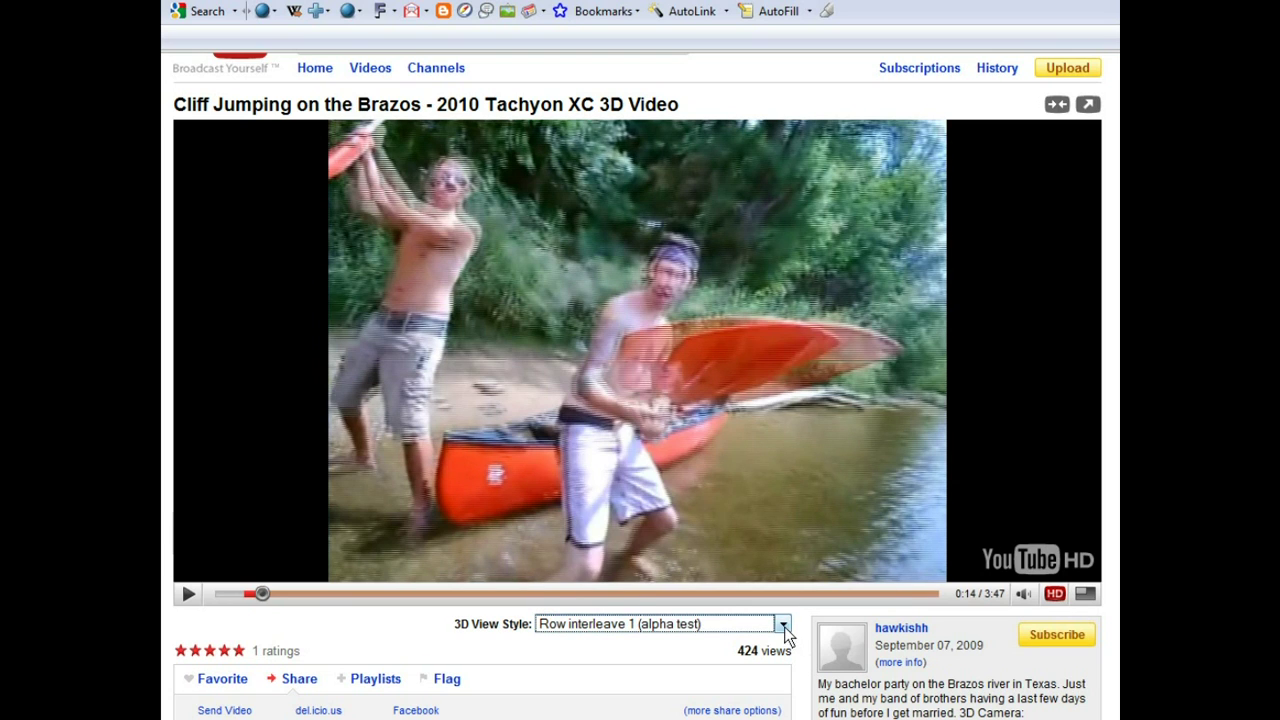
left_click(782, 624)
left_click(570, 575)
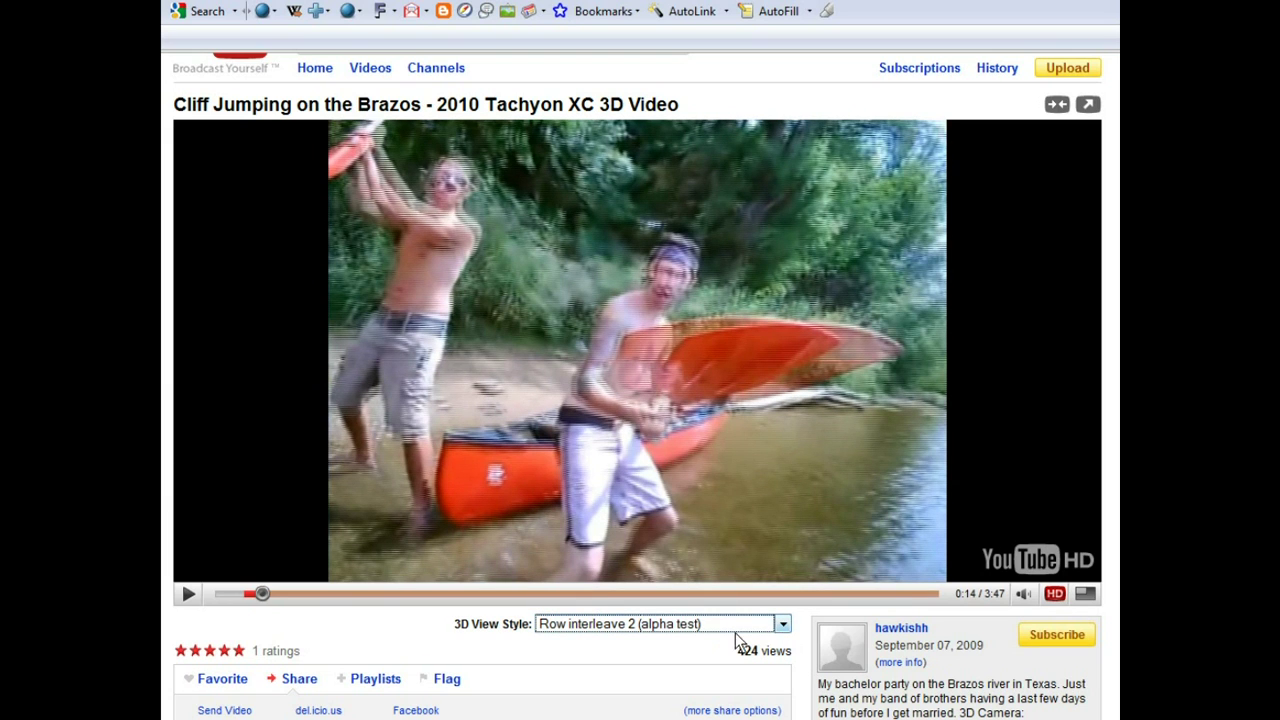